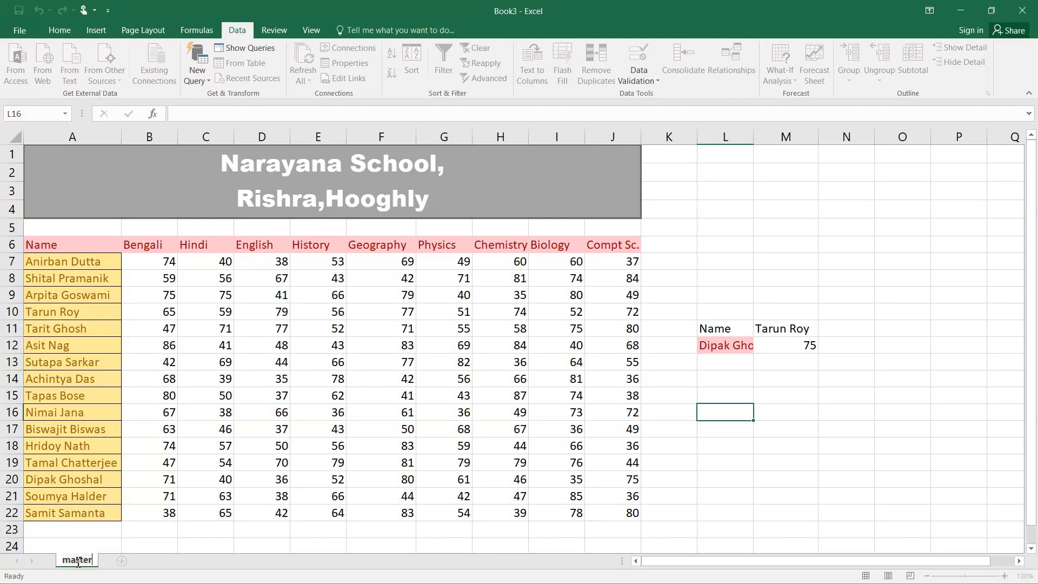
Name the marks sheet master, add a blank sheet named science, and return to master
key("Return")
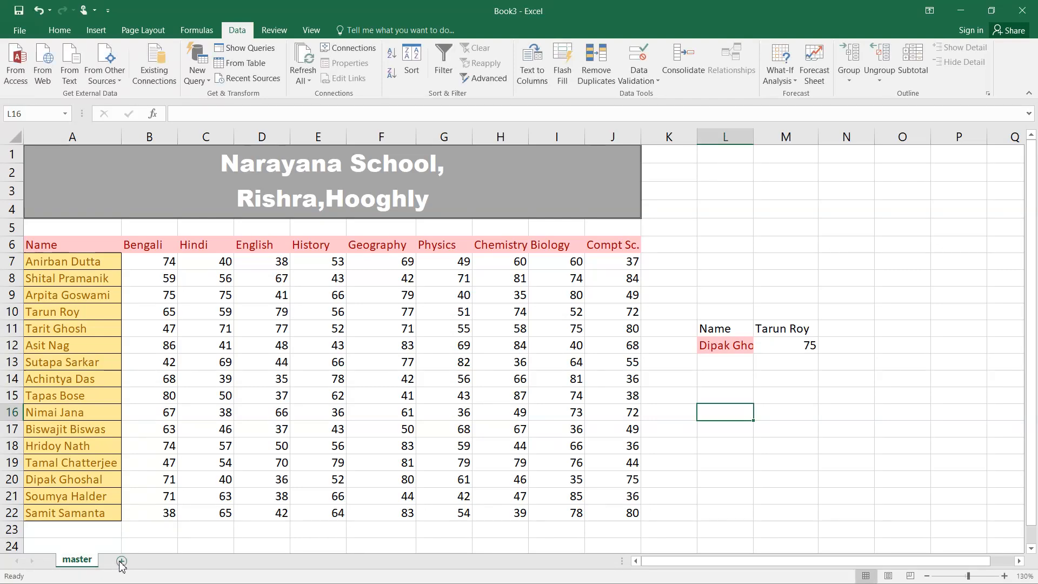
left_click(122, 561)
double_click(114, 562)
type("s")
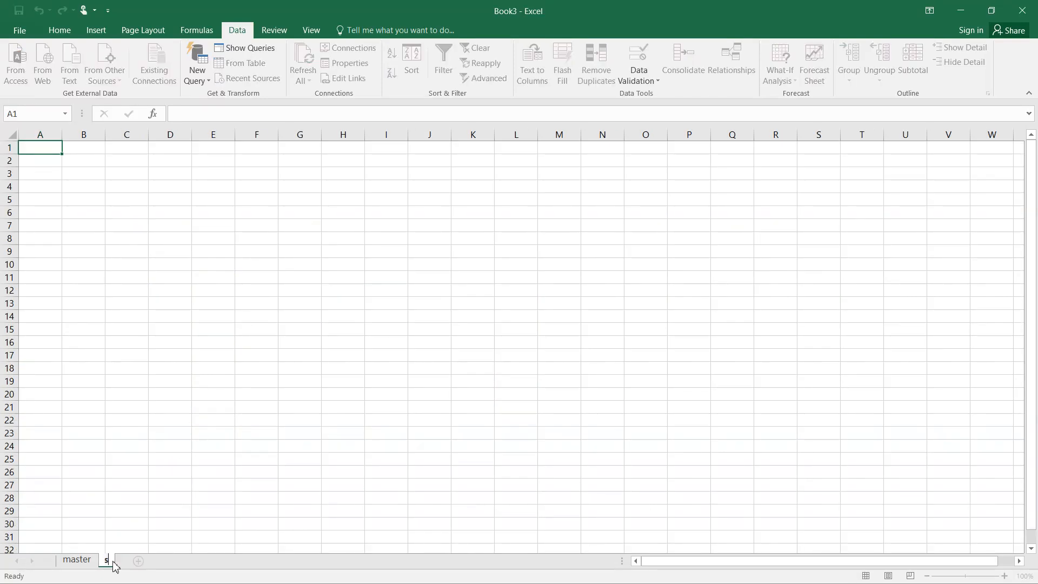
type("cience")
key("Return")
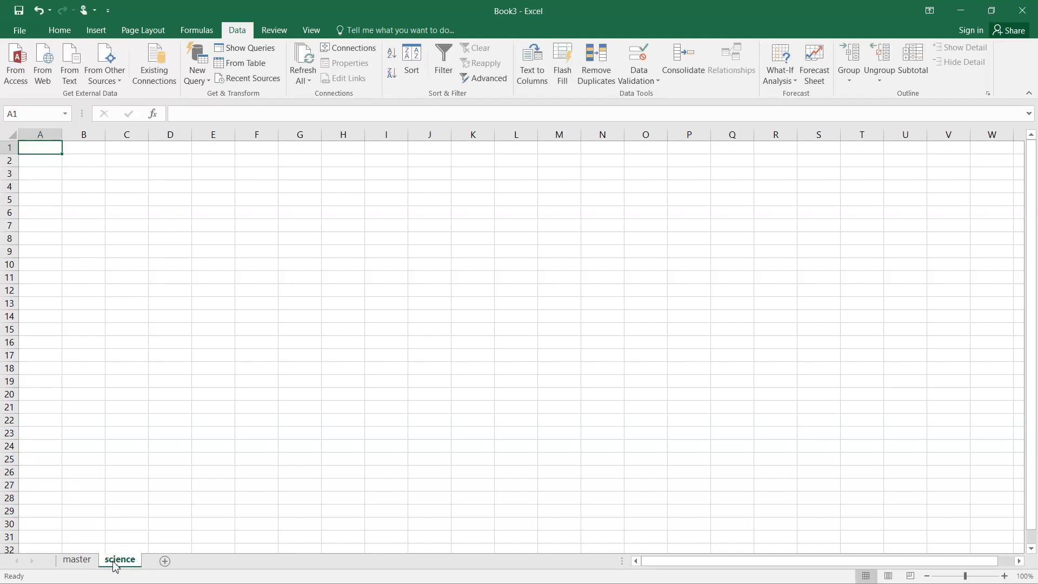
left_click(83, 562)
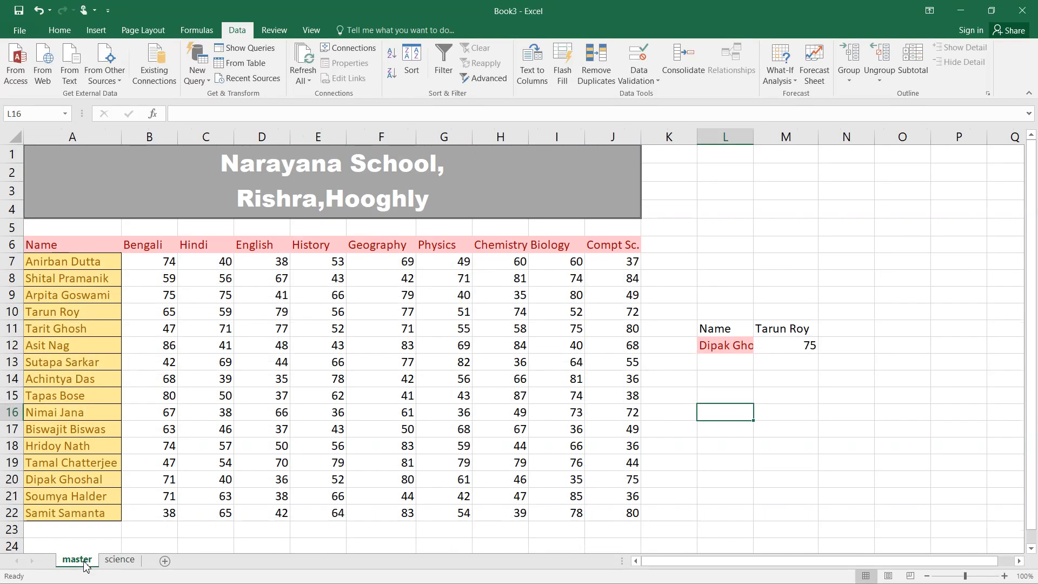
Copy the Name heading from master A6 into A1 of the science sheet
left_click(54, 247)
key("ctrl+c")
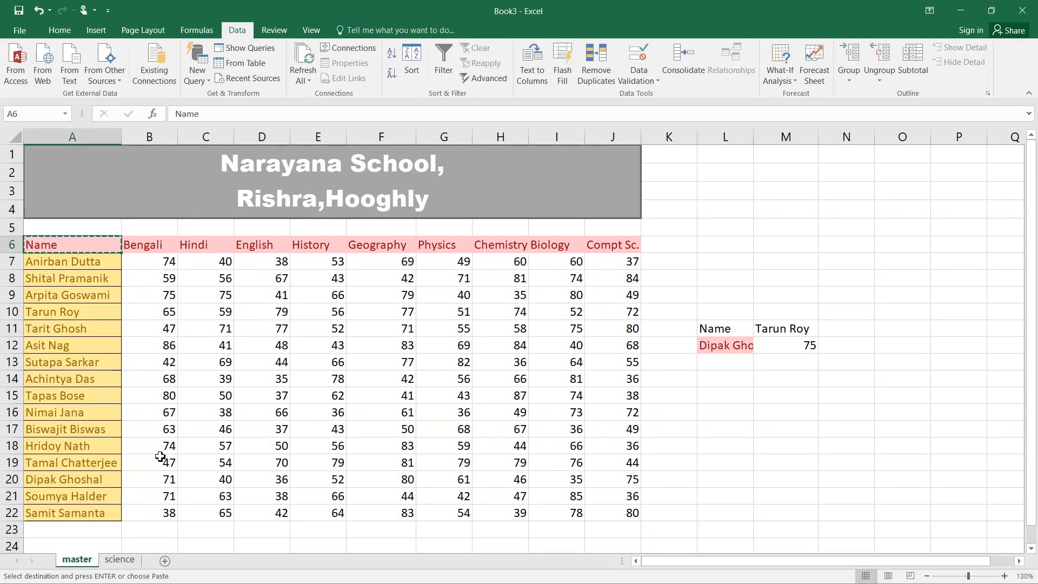
left_click(120, 560)
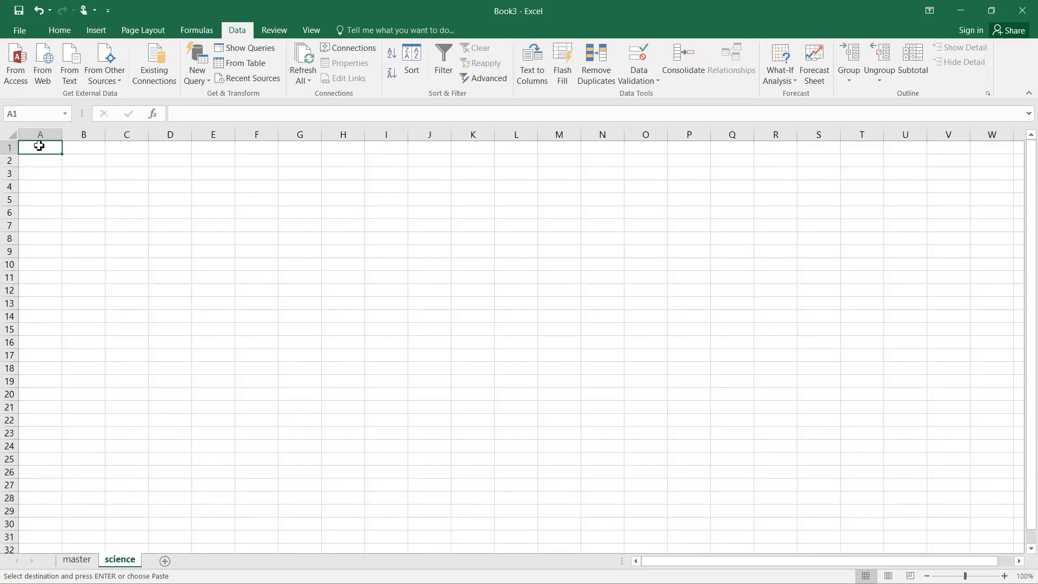
key("ctrl+v")
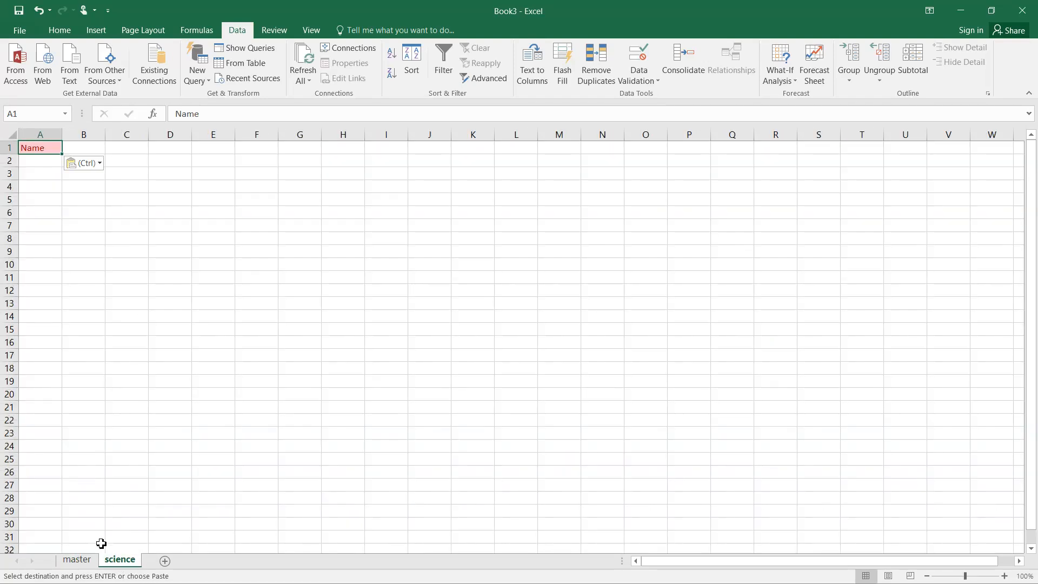
Copy the Physics, Chemistry and Biology headings from master G6:I6 into science B1:D1
left_click(77, 560)
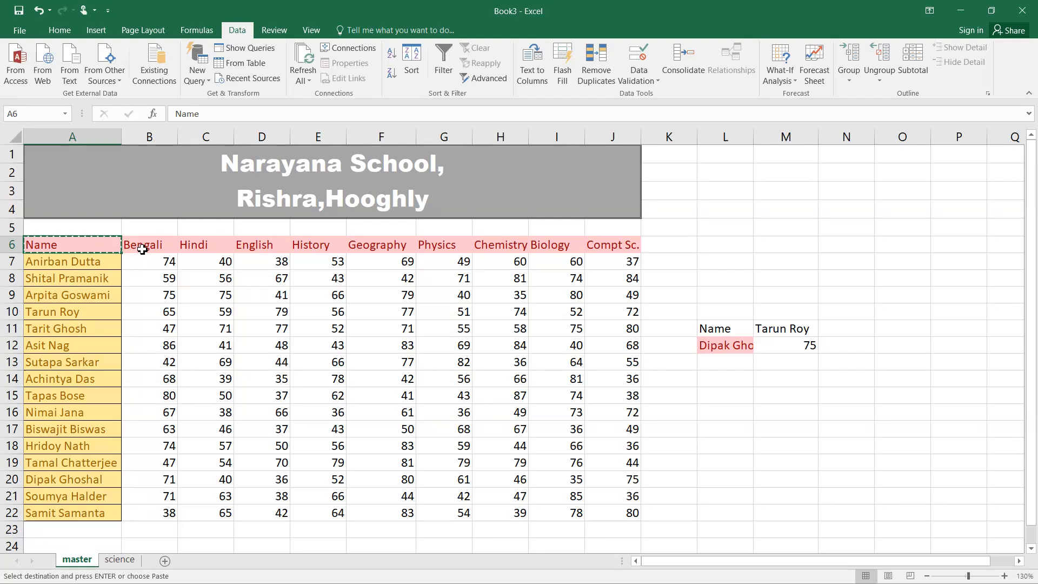
left_click_drag(423, 243, 560, 243)
key("ctrl+c")
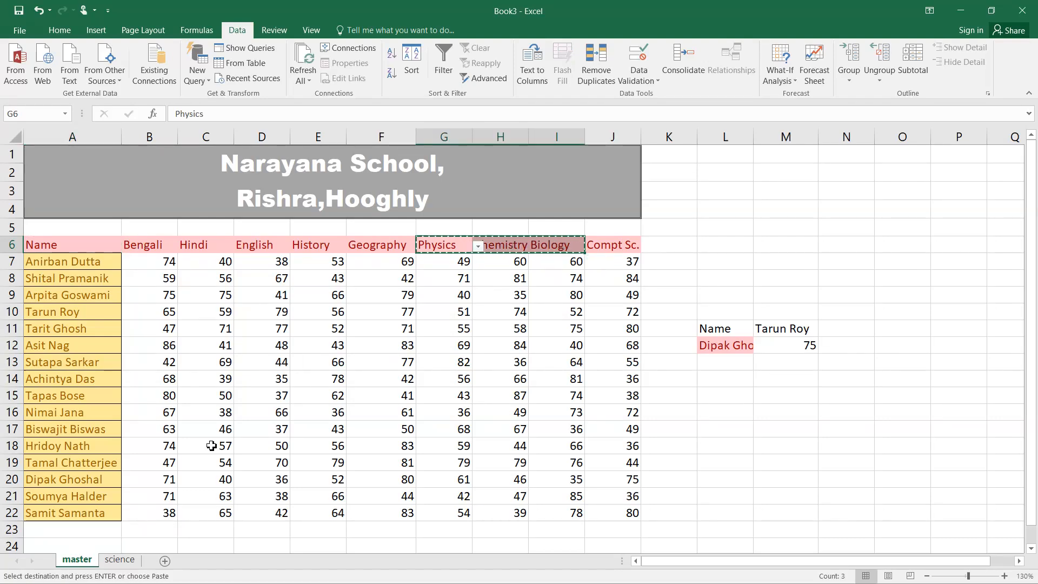
left_click(135, 558)
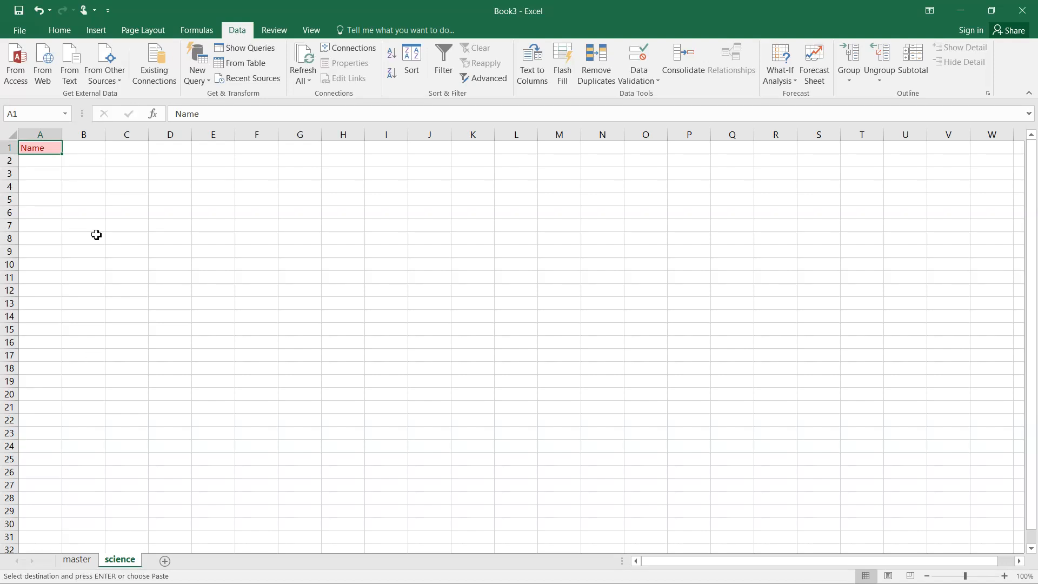
left_click(92, 153)
key("ctrl+v")
key("ctrl")
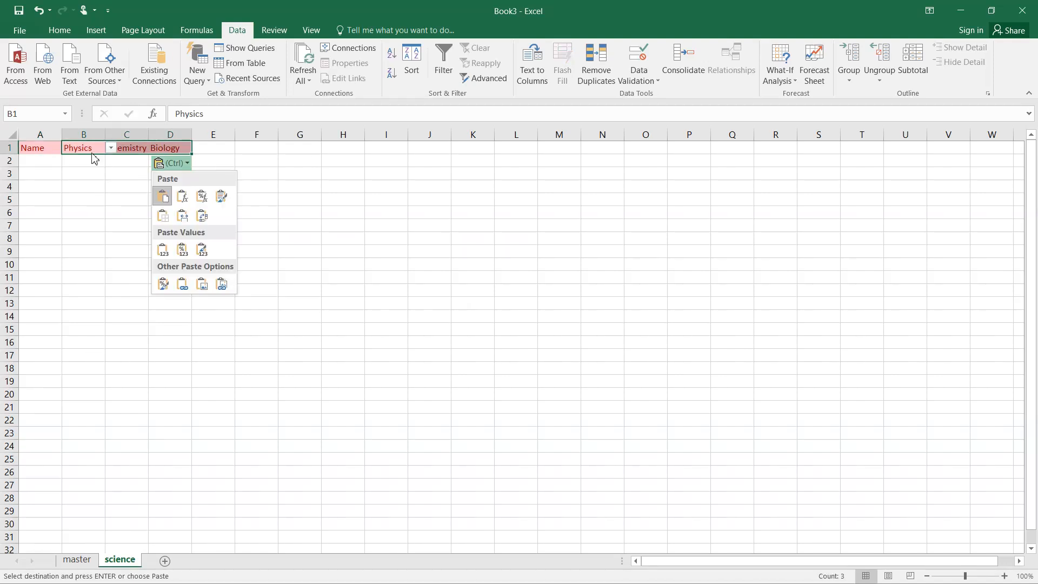
key("Escape")
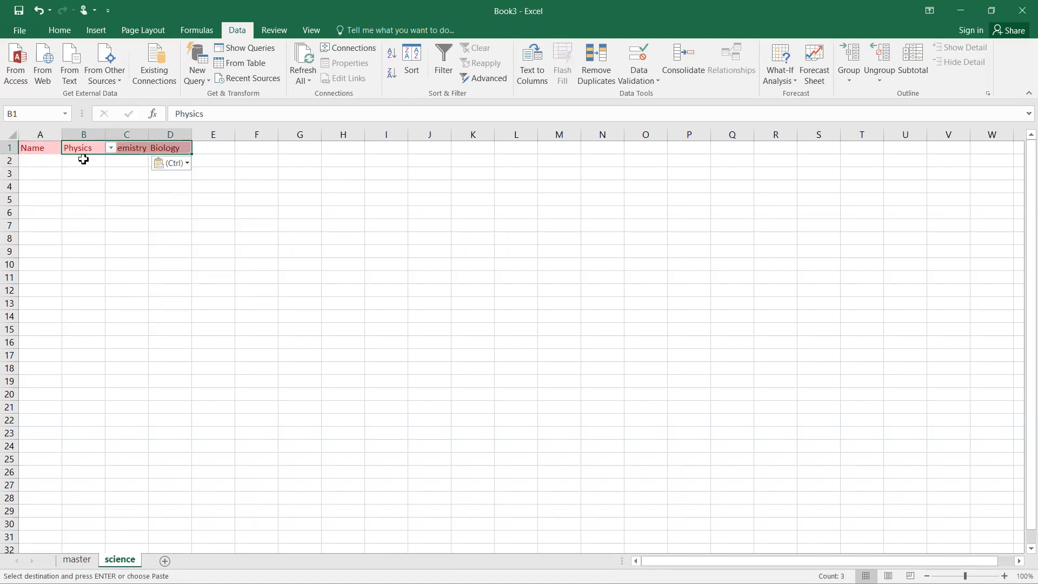
left_click(267, 297)
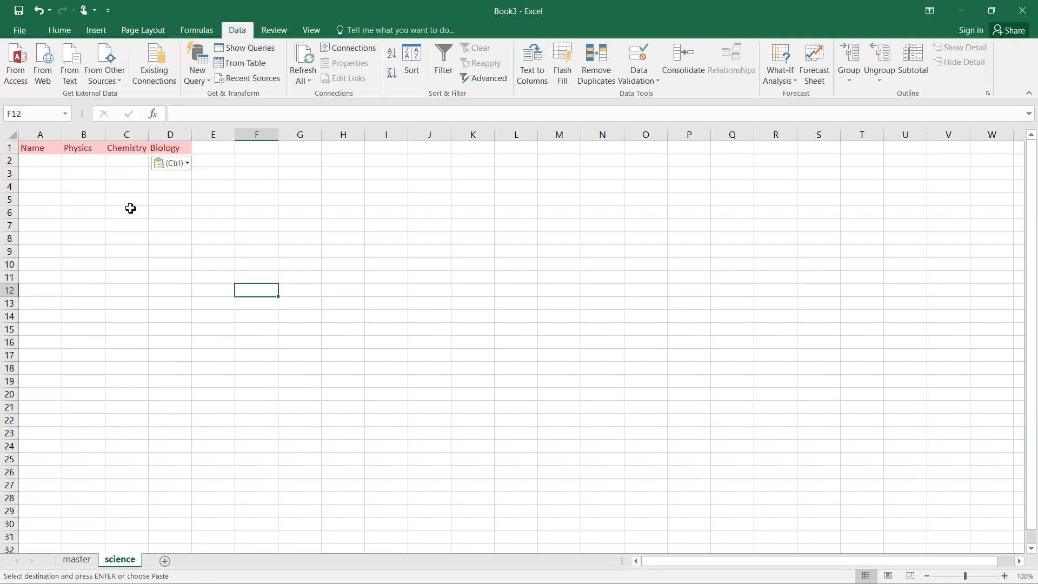
Across B2:D2 begin the formula =VLOOKUP(A2, with A2 as the lookup value
left_click_drag(76, 160, 173, 163)
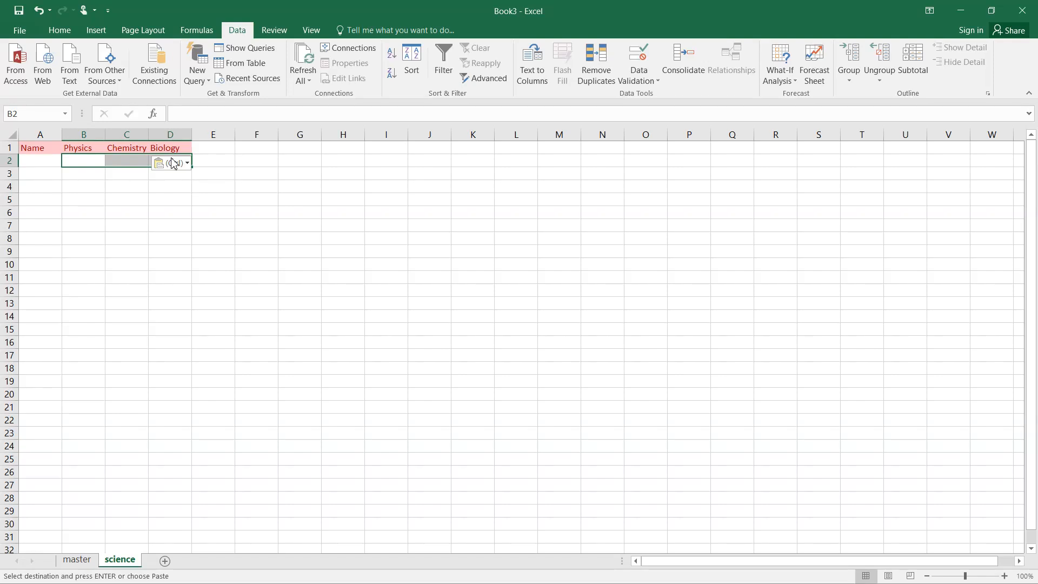
type("=")
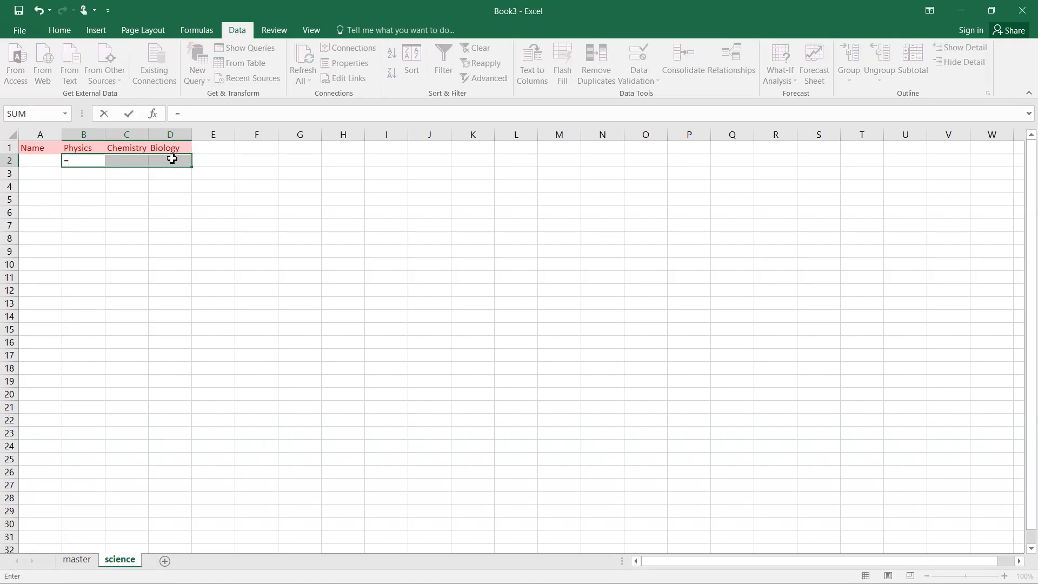
type("vlo")
key("Tab")
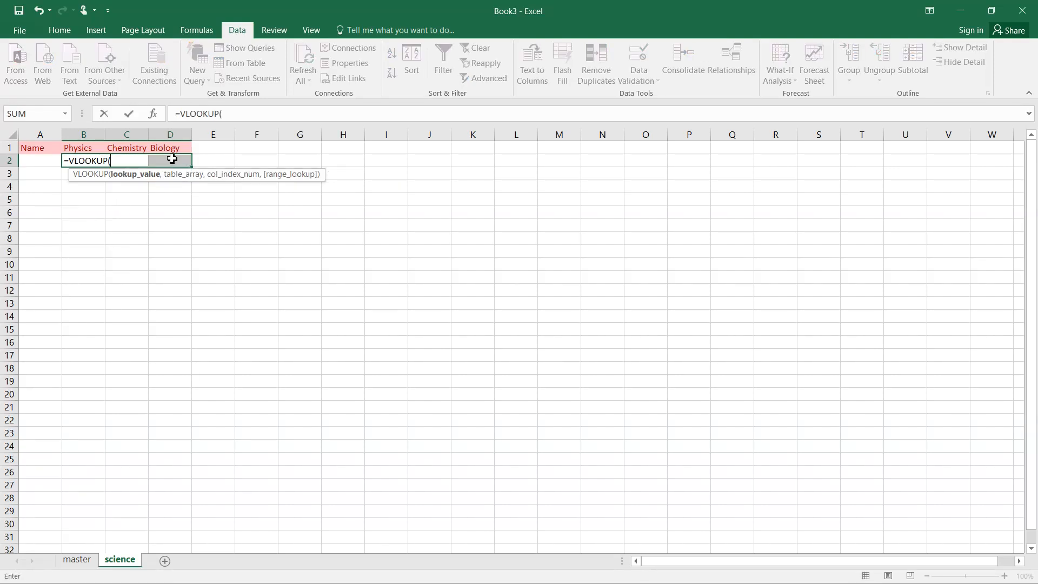
left_click(40, 159)
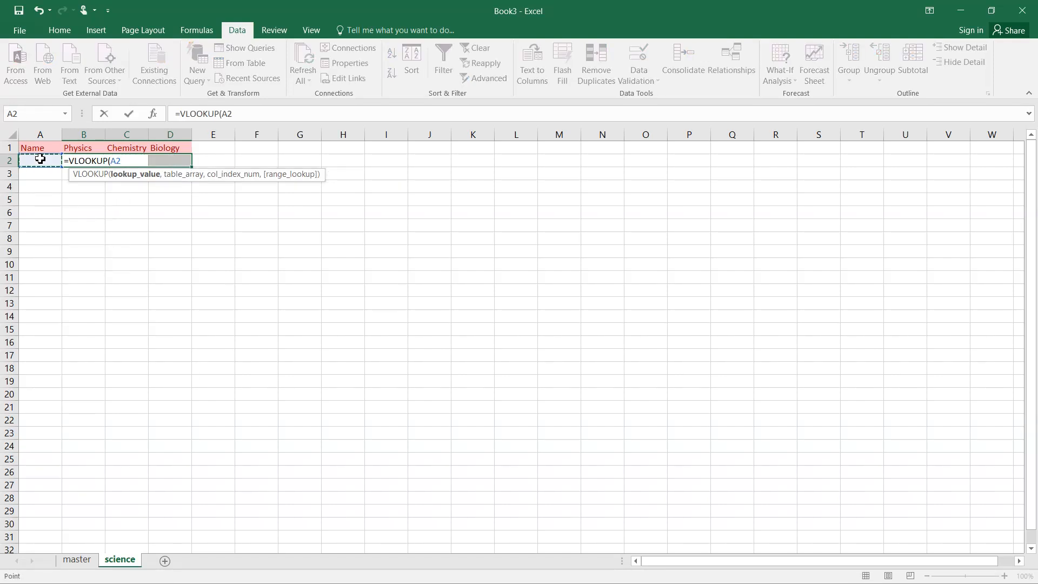
type(",")
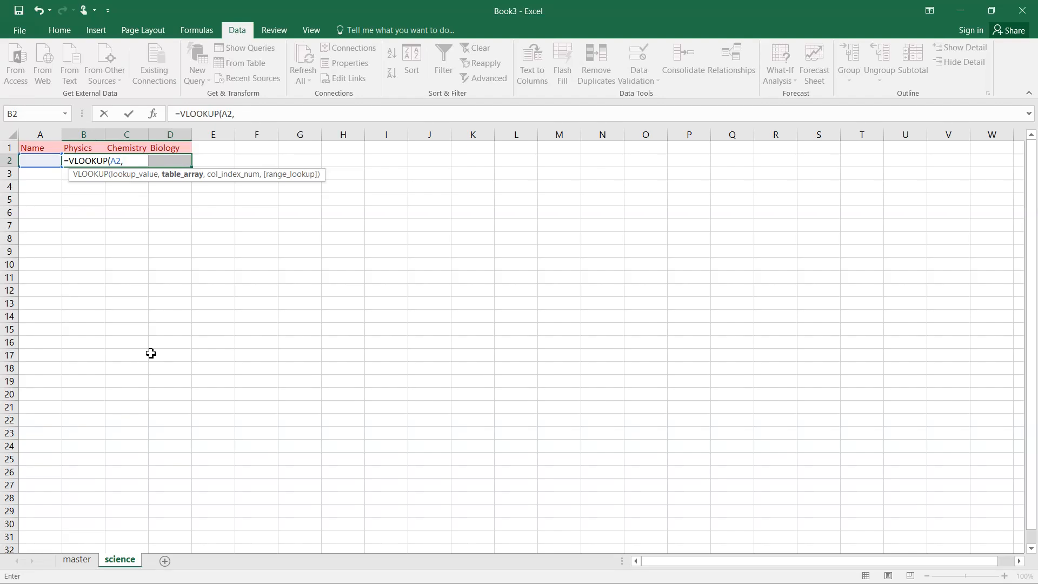
Finish B2:D2 as the array formula =VLOOKUP(A2,master!A6:J22,{7,8,9},0)
left_click(76, 560)
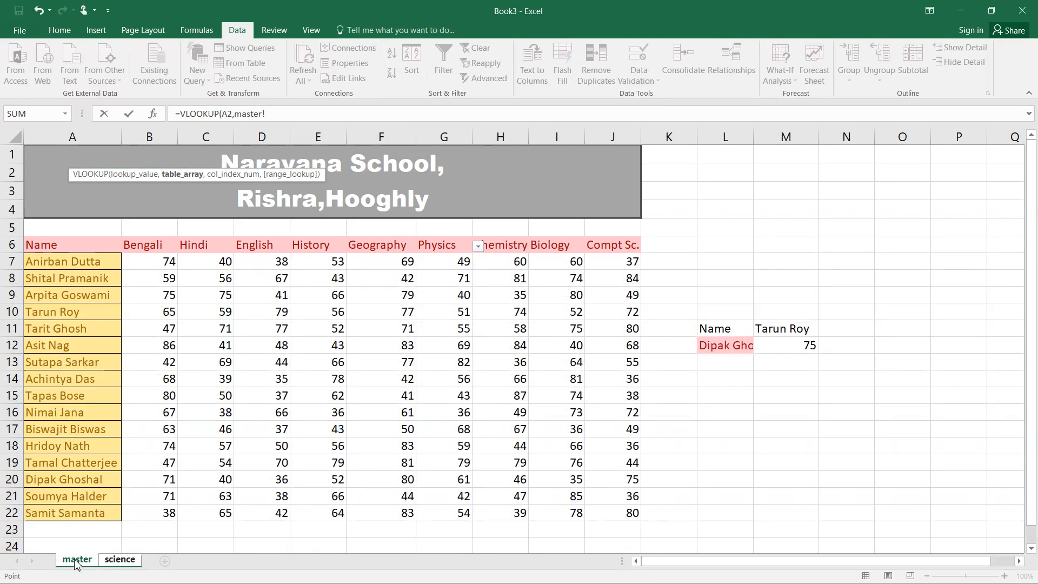
left_click_drag(33, 243, 607, 511)
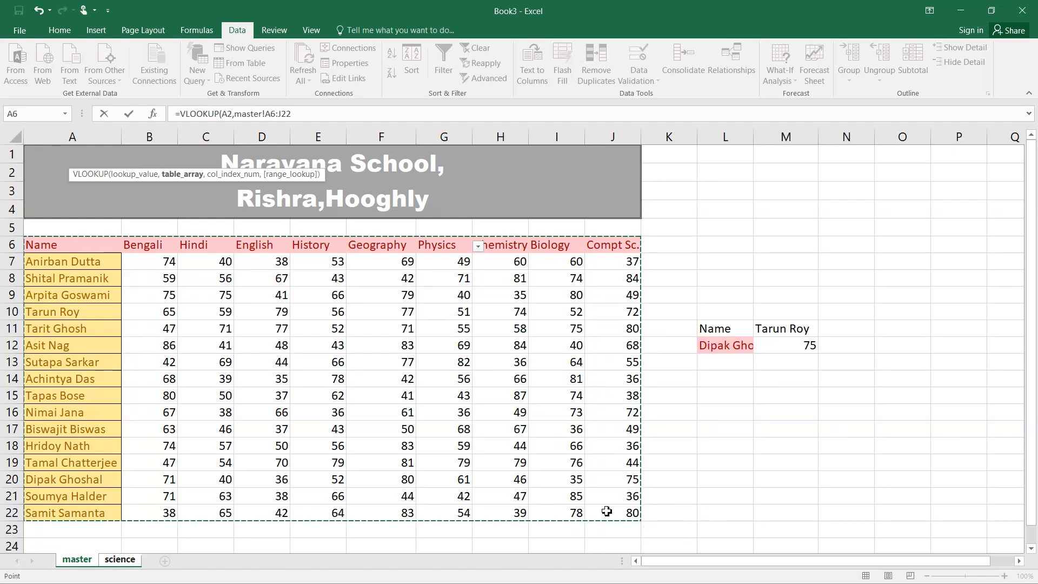
type(",{7")
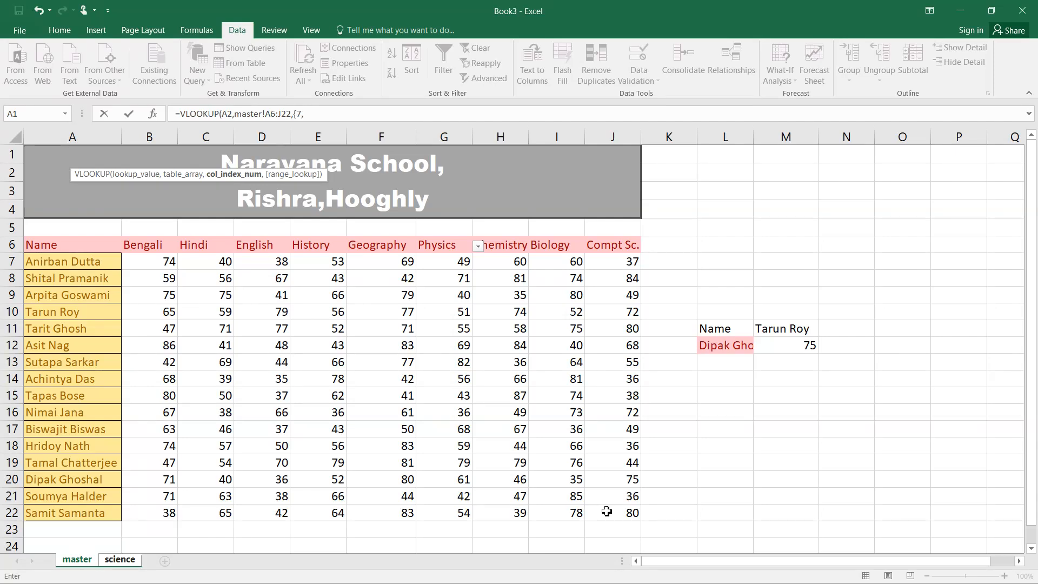
type(",8,9},")
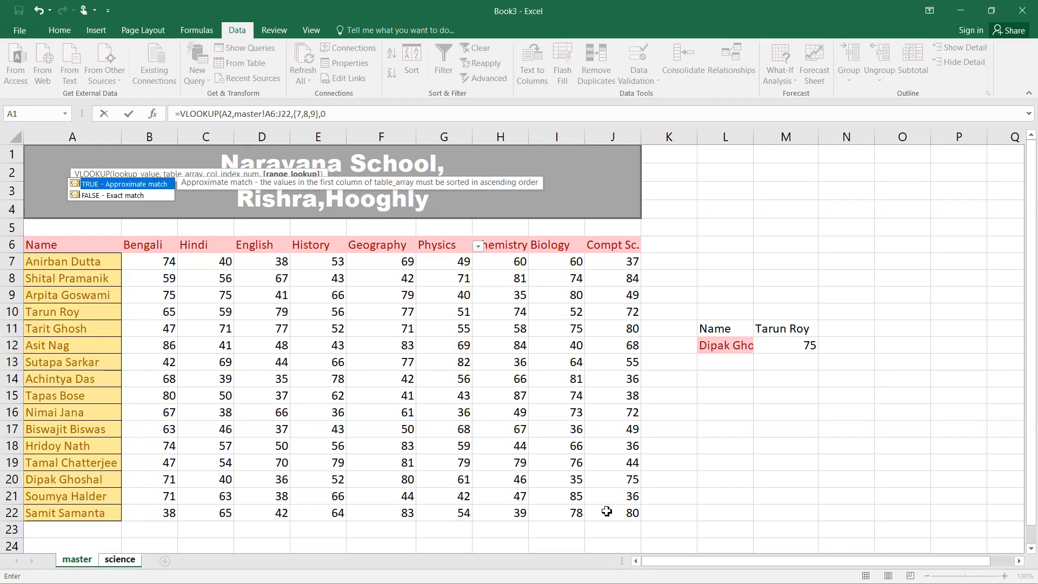
type("0)")
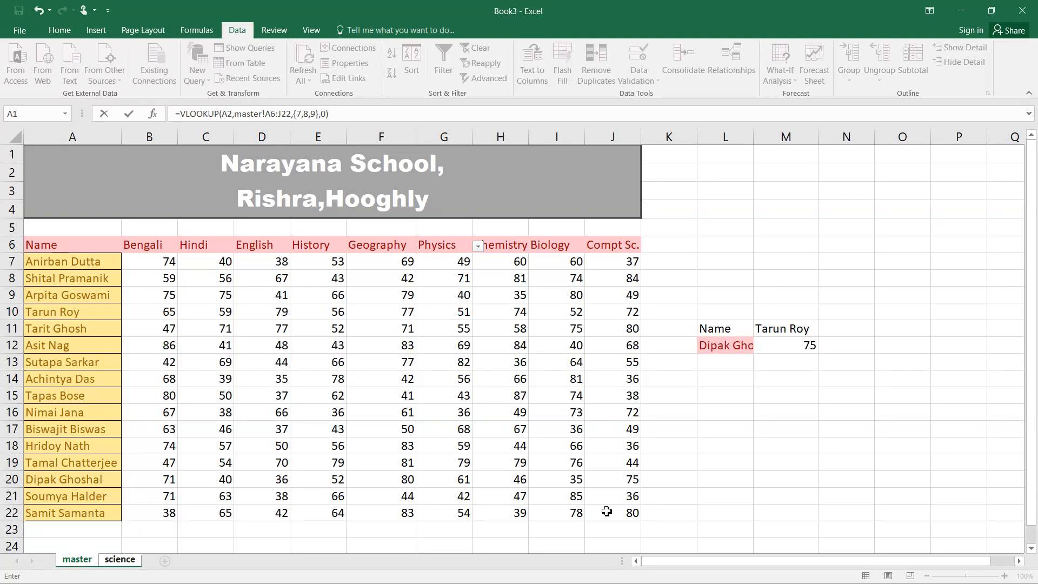
key("ctrl+shift+Return")
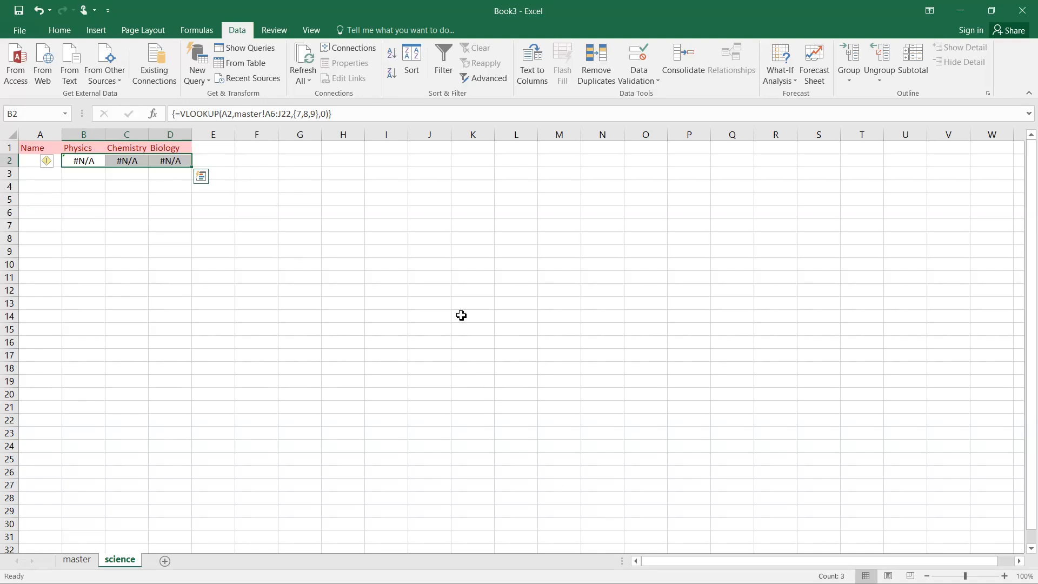
Copy the 16 student names from master A7:A22 into science A2:A17
left_click(76, 559)
left_click(87, 262)
left_click_drag(87, 262, 87, 296)
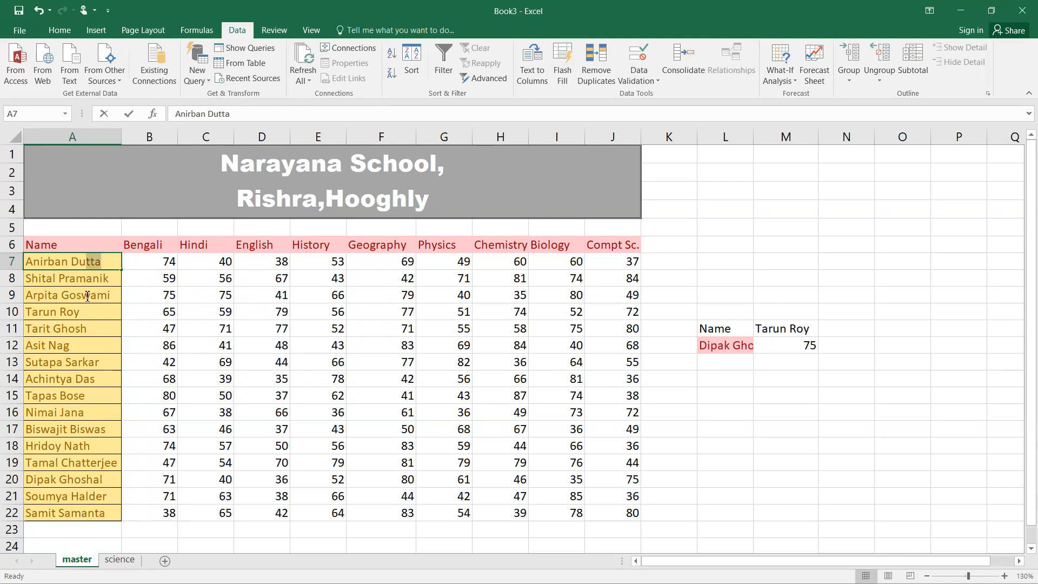
left_click(237, 295)
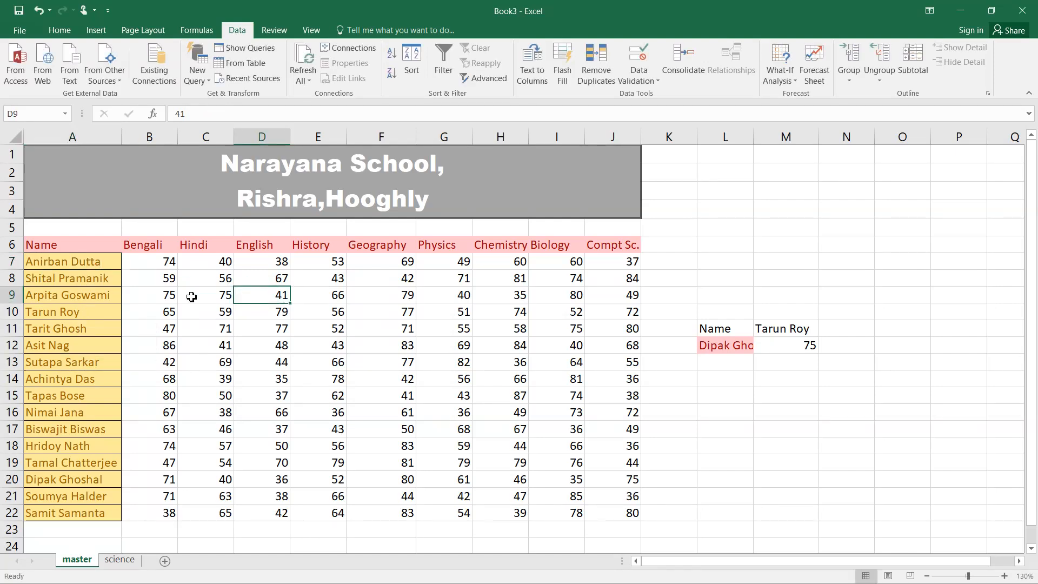
left_click(78, 265)
left_click_drag(79, 265, 79, 508)
key("ctrl+c")
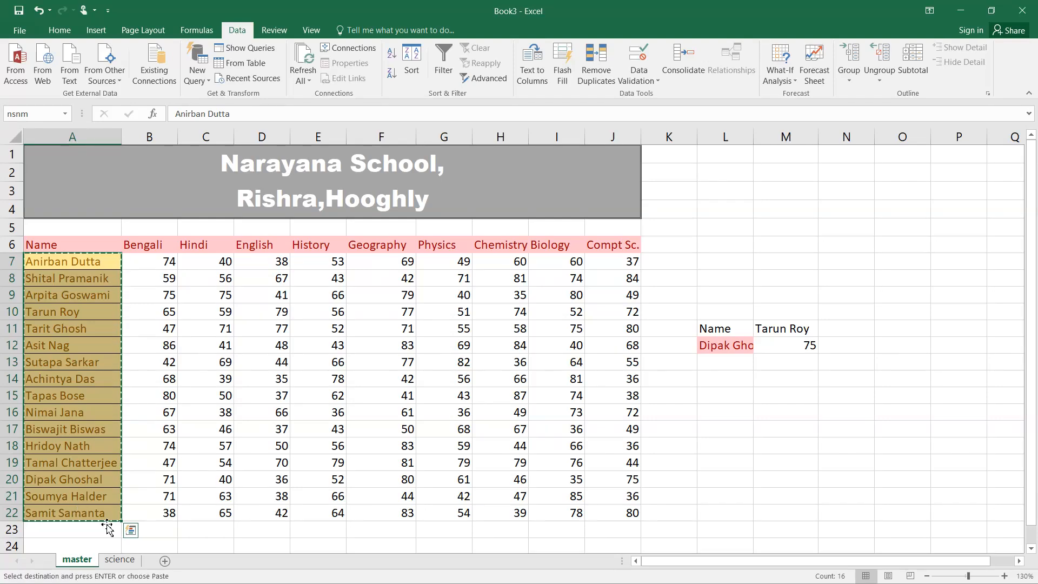
left_click(119, 561)
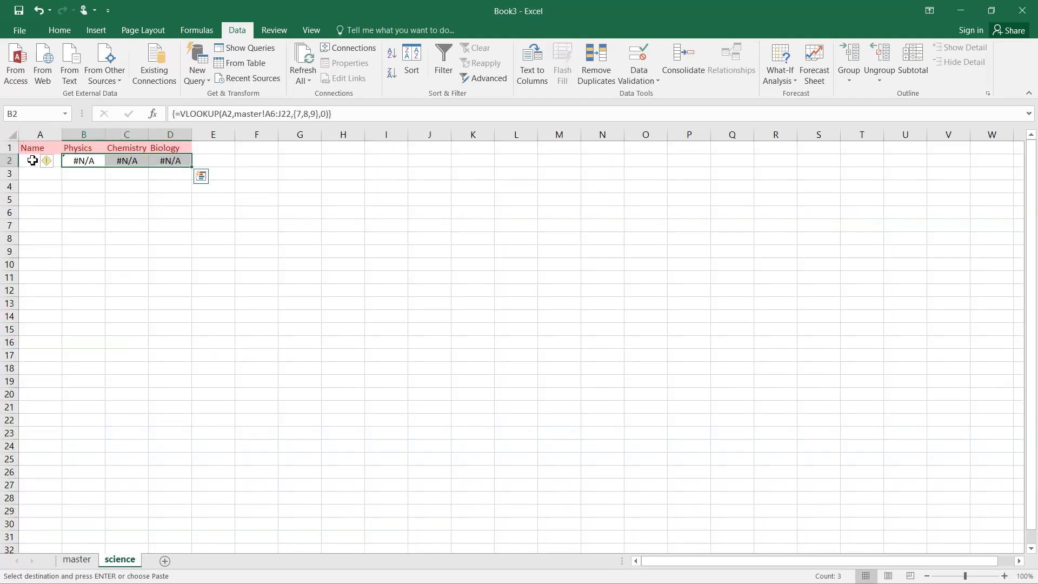
left_click(32, 161)
key("ctrl+v")
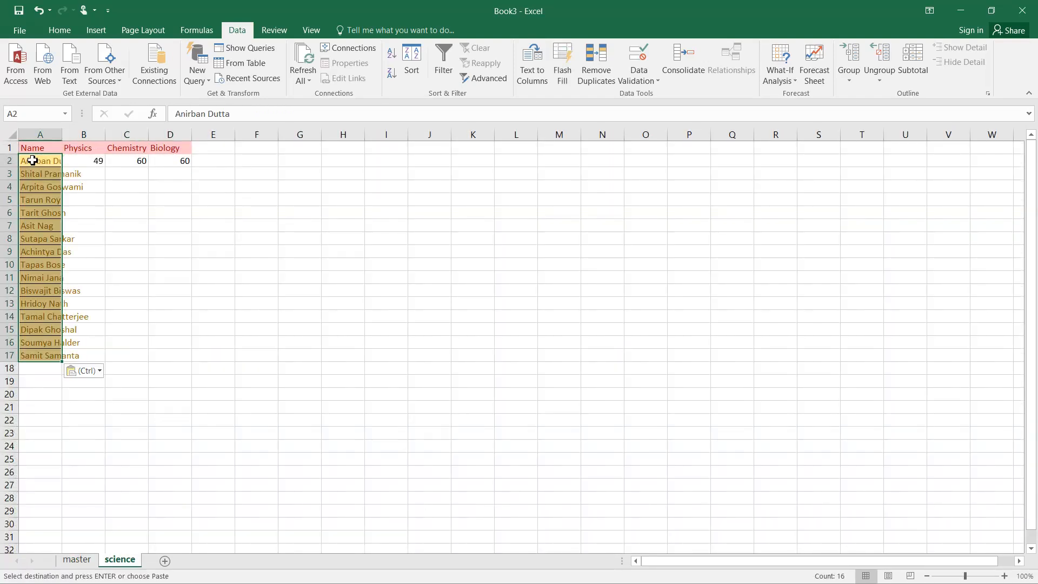
Autofit the Name column and paste the VLOOKUP array formula into B2:D17
double_click(63, 140)
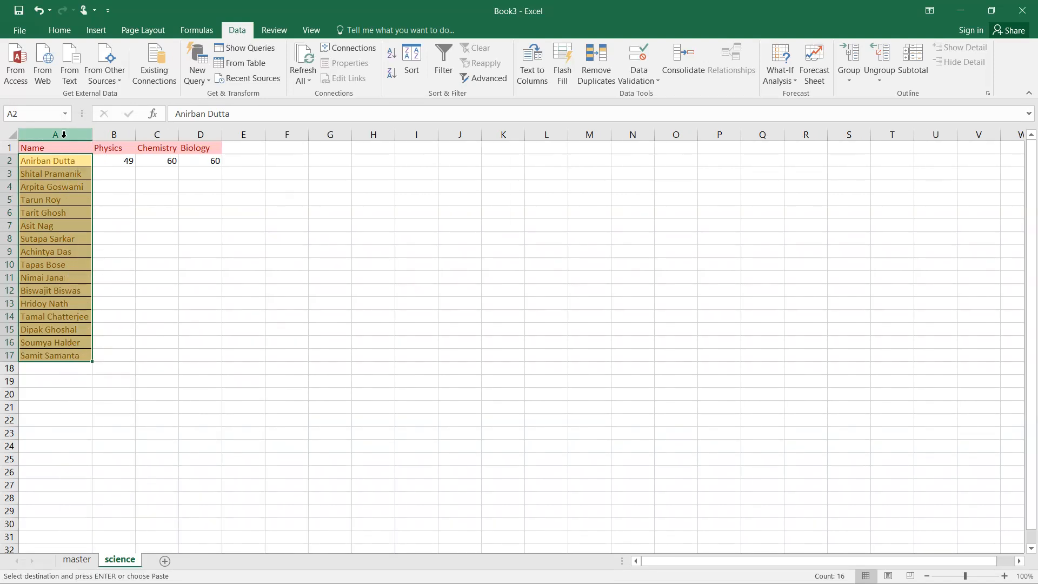
left_click(100, 161)
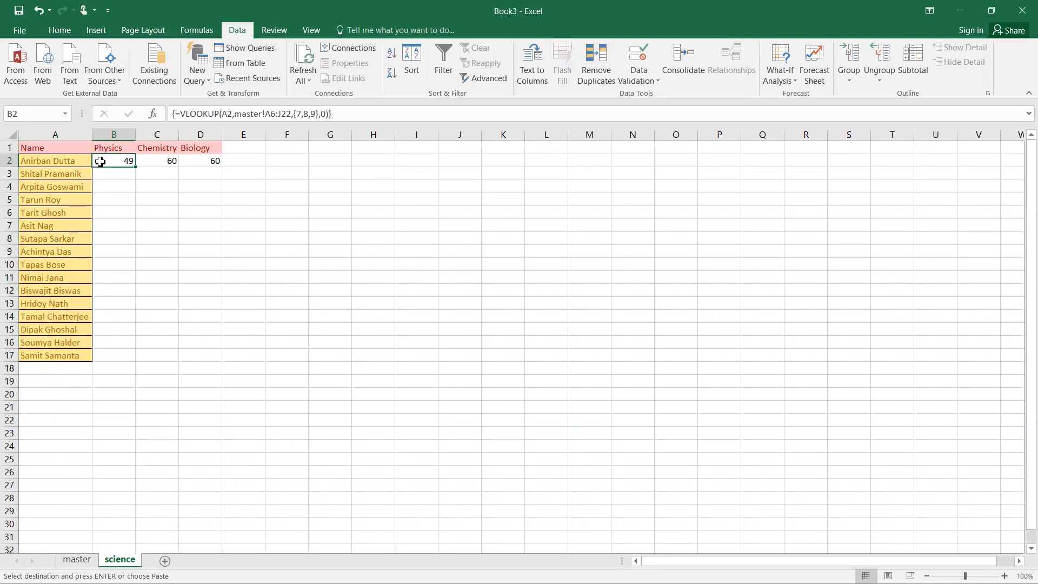
key("shift+Right")
key("shift+Right")
key("shift+Down")
key("shift+Down")
key("shift+Down")
key("shift+Down")
key("shift+Down")
key("shift+Down")
key("shift+Down")
key("shift+Down")
key("shift+Down")
key("shift+Down")
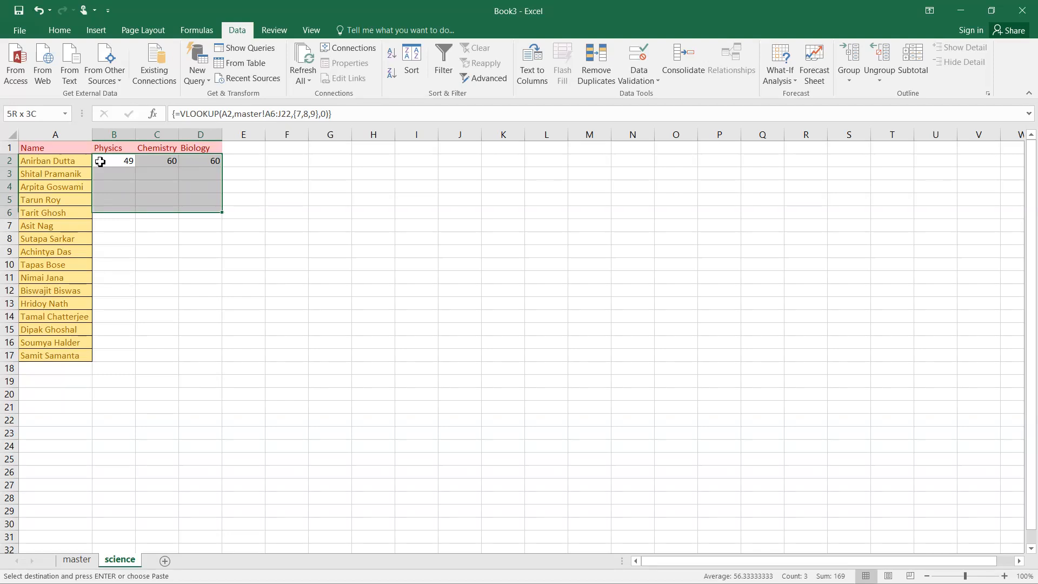
key("shift+Down")
key("shift+Down")
key("shift+Down")
key("shift+Down")
key("shift+Down")
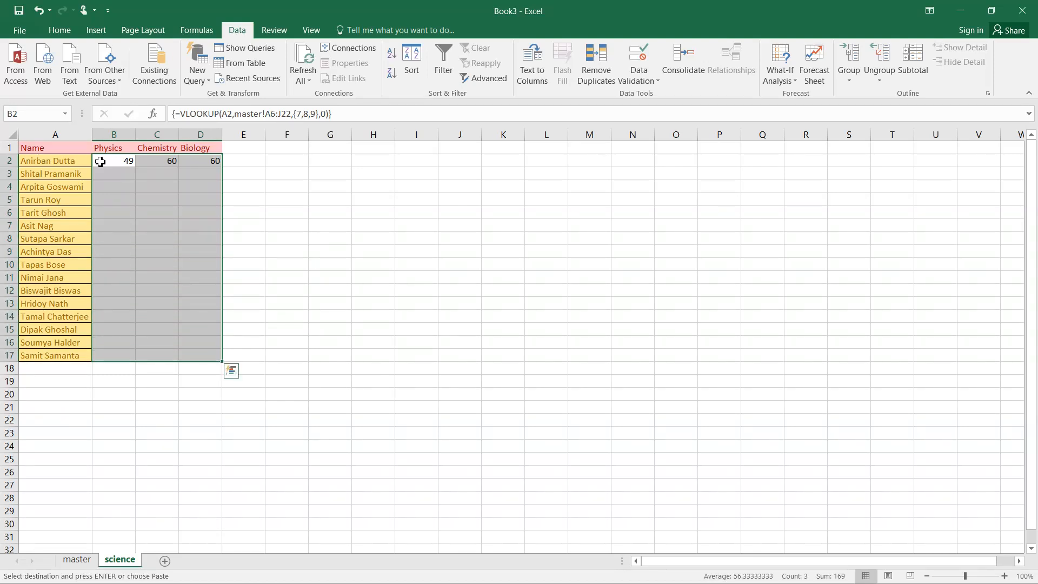
key("Return")
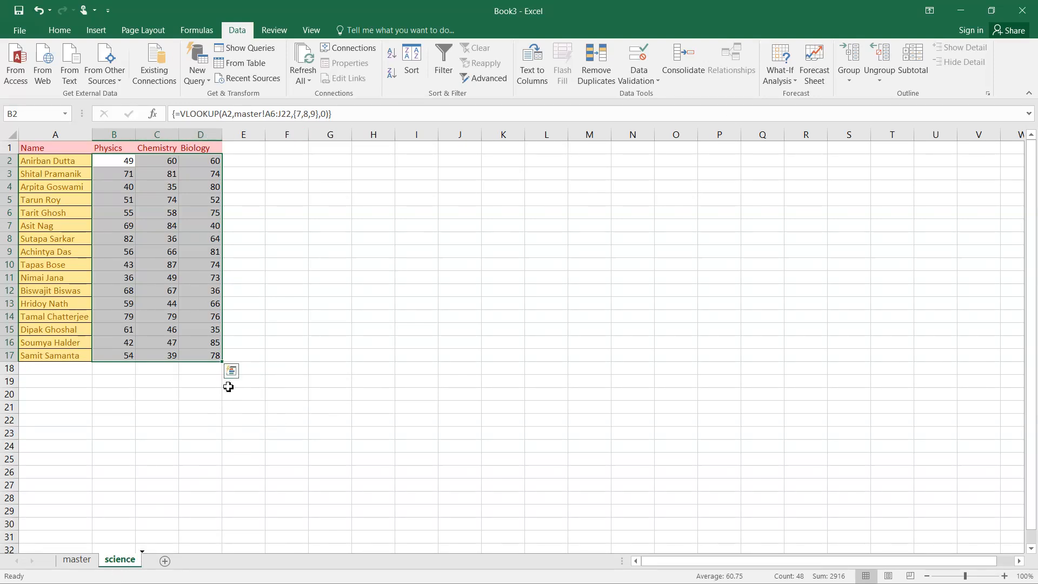
Open a second window of the workbook, Book3:2, showing the master sheet
left_click(303, 34)
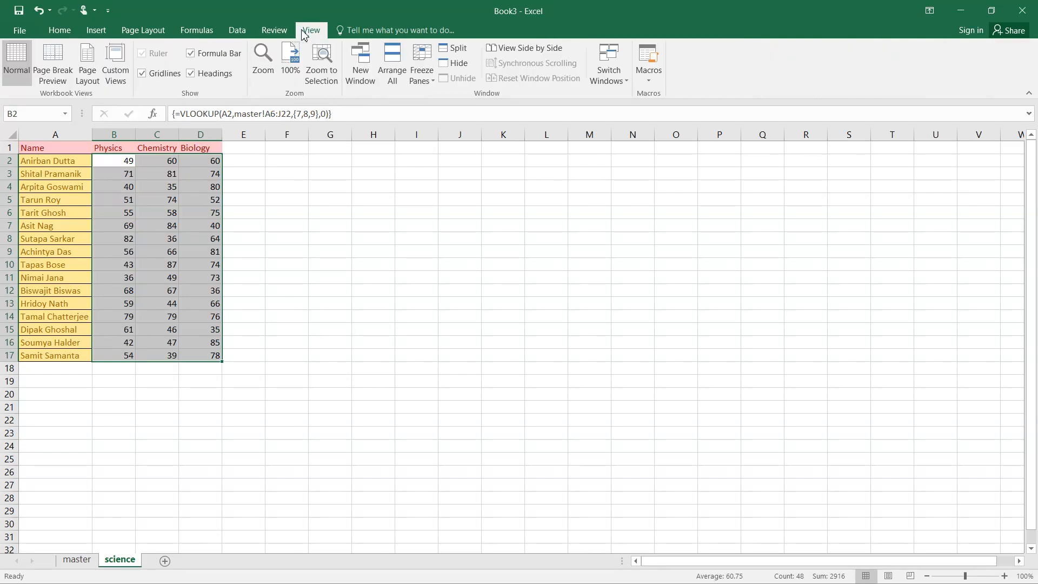
left_click(364, 65)
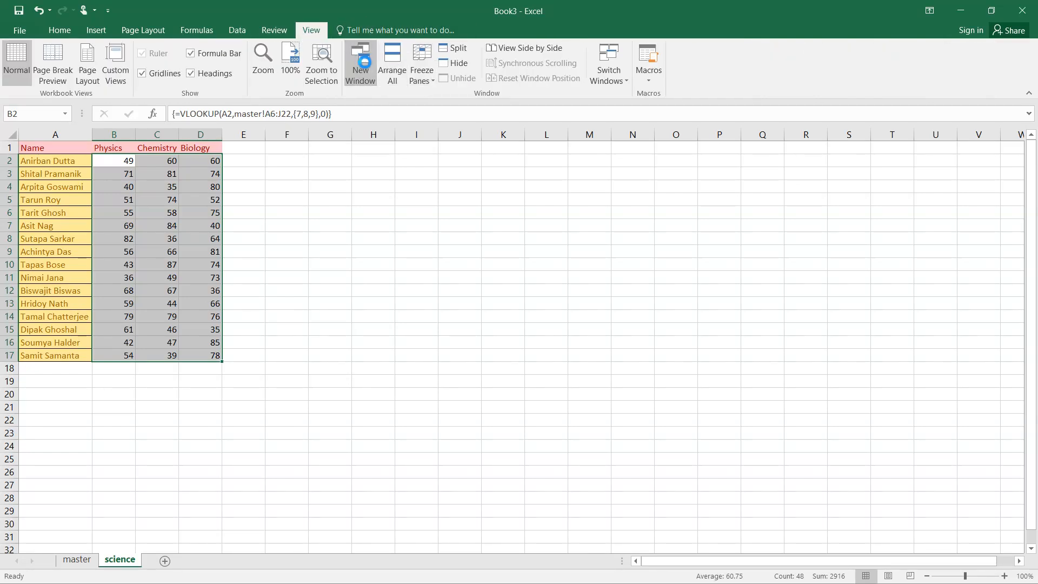
left_click(76, 559)
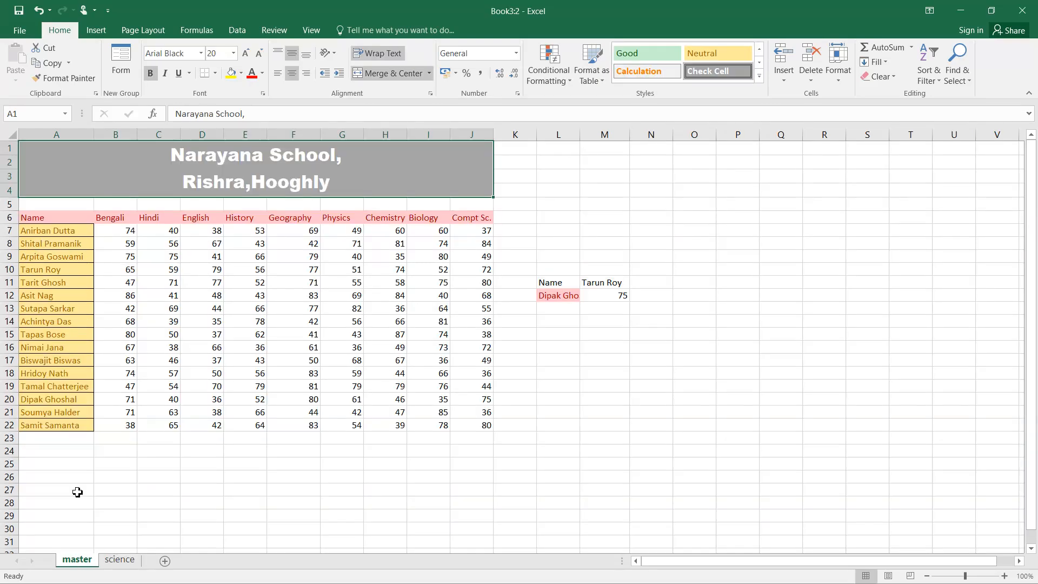
Arrange all open windows vertically side by side
left_click(311, 30)
left_click(388, 68)
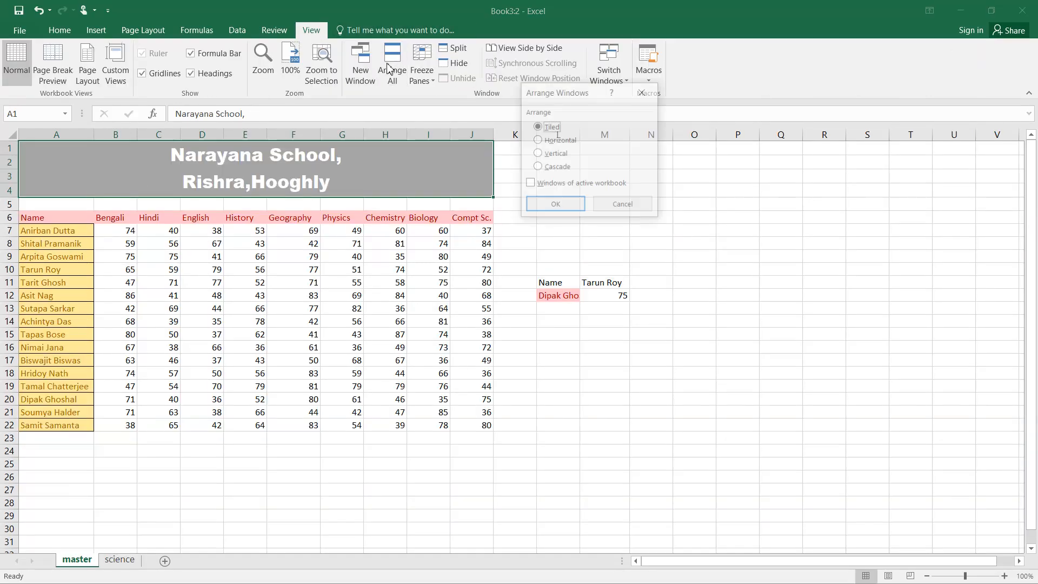
left_click(537, 154)
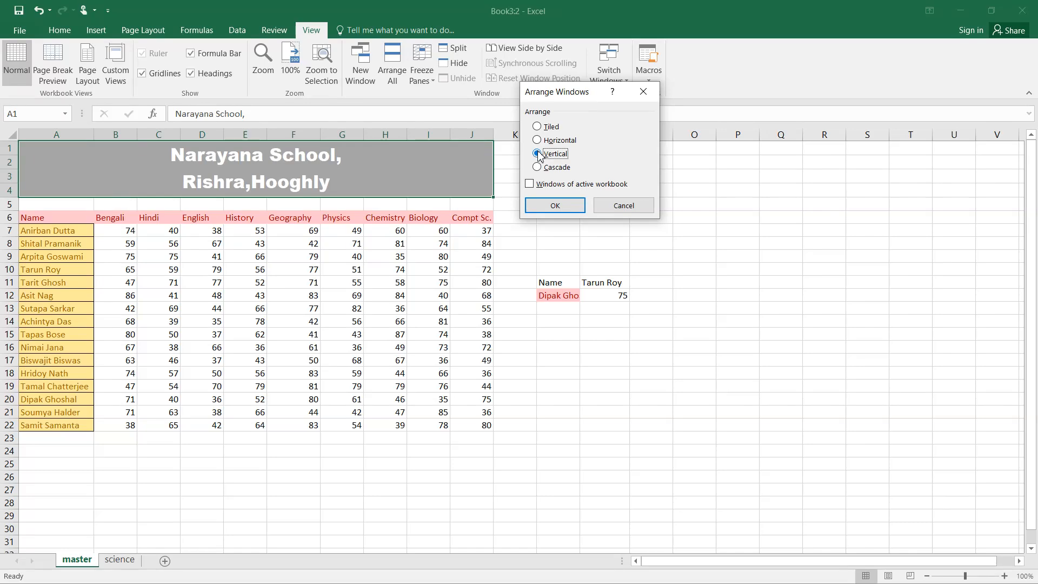
left_click(556, 205)
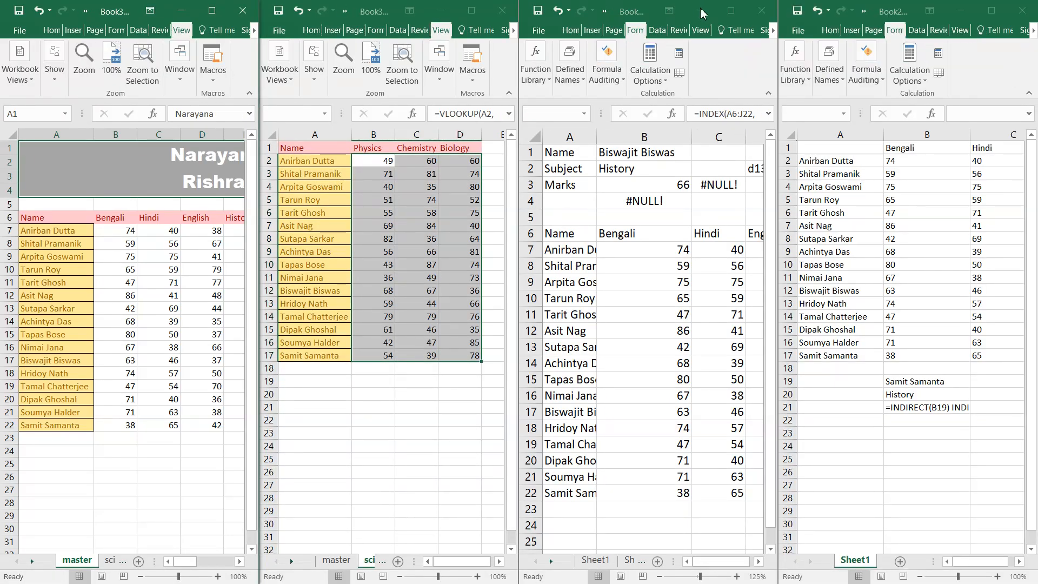
Close Book1 and Book2 with Don't Save, then maximize the science sheet window
left_click(761, 11)
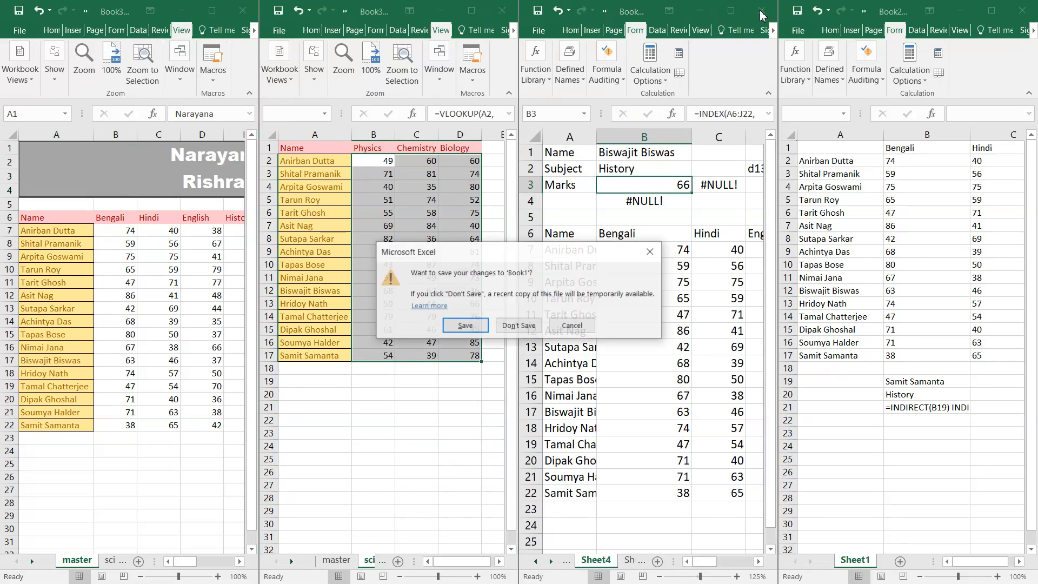
left_click(530, 326)
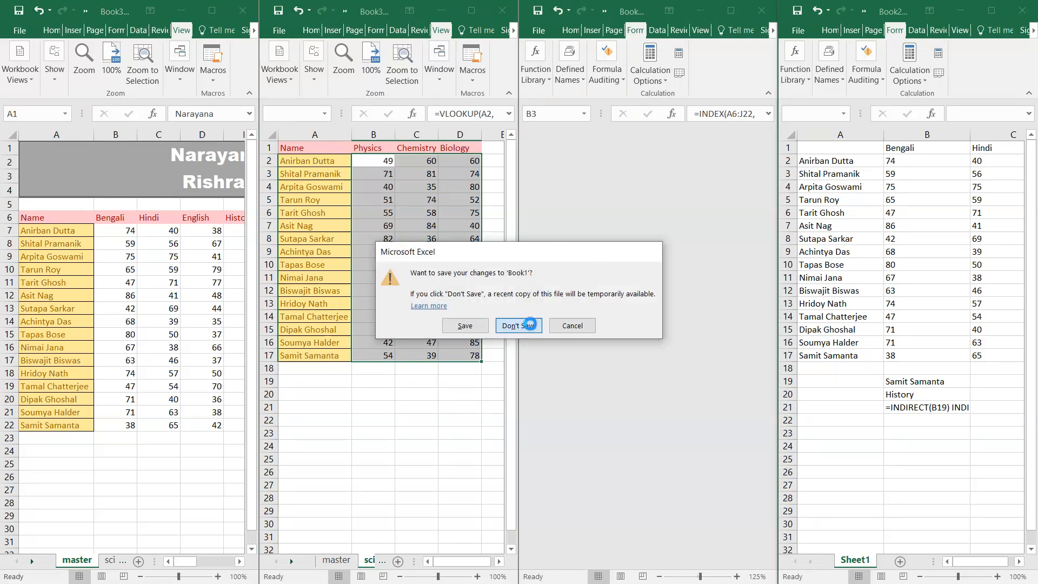
left_click(1016, 11)
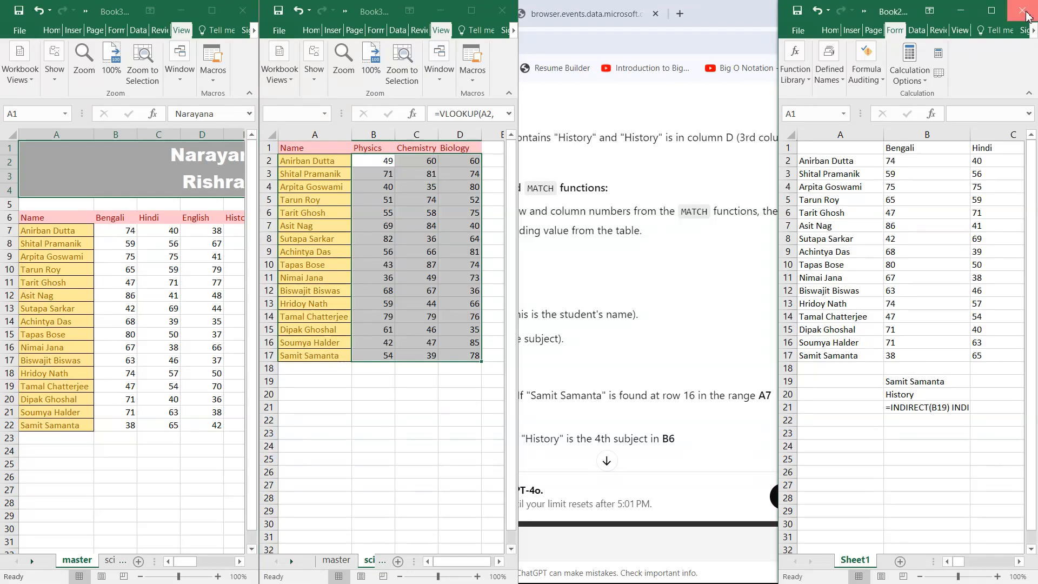
left_click(532, 327)
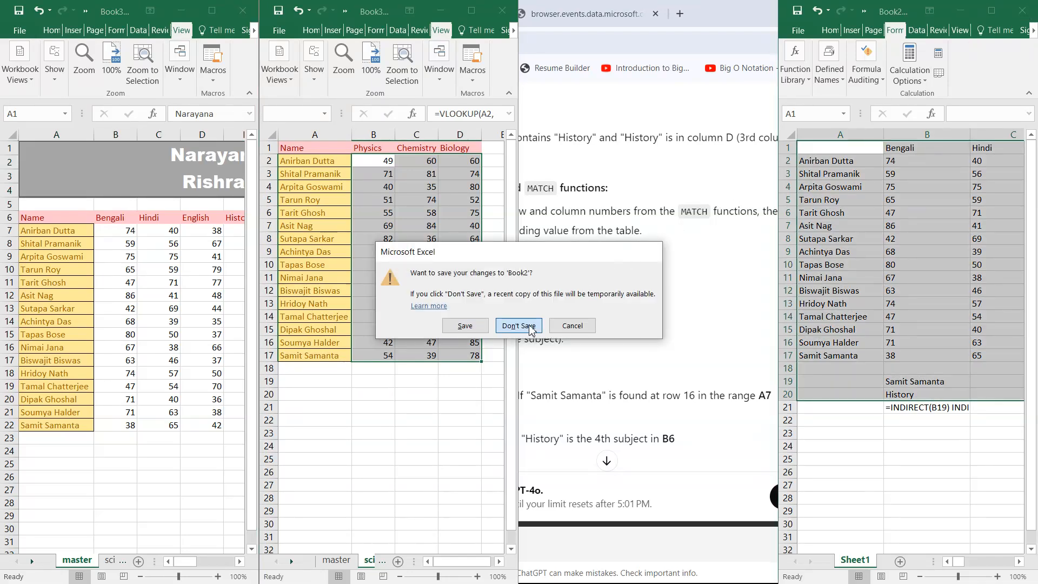
left_click(472, 10)
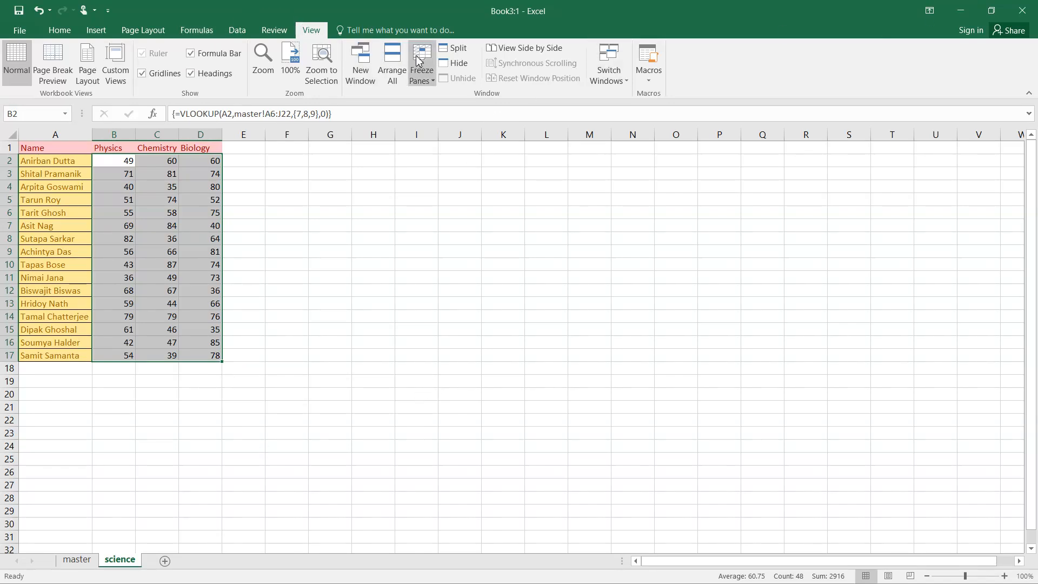
Open a third window, Book3:3, on master and tile all three windows vertically
left_click(370, 64)
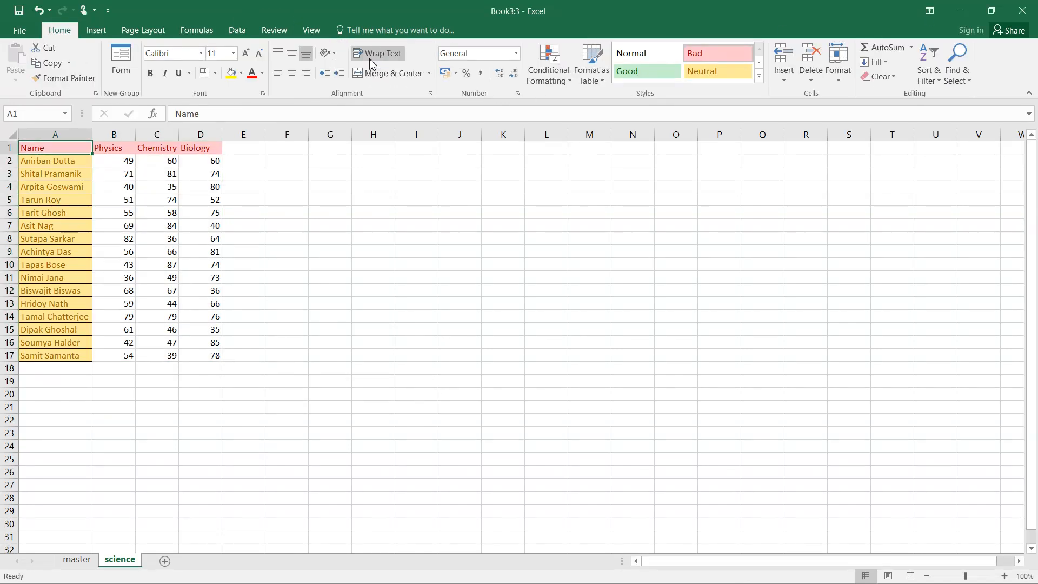
left_click(77, 560)
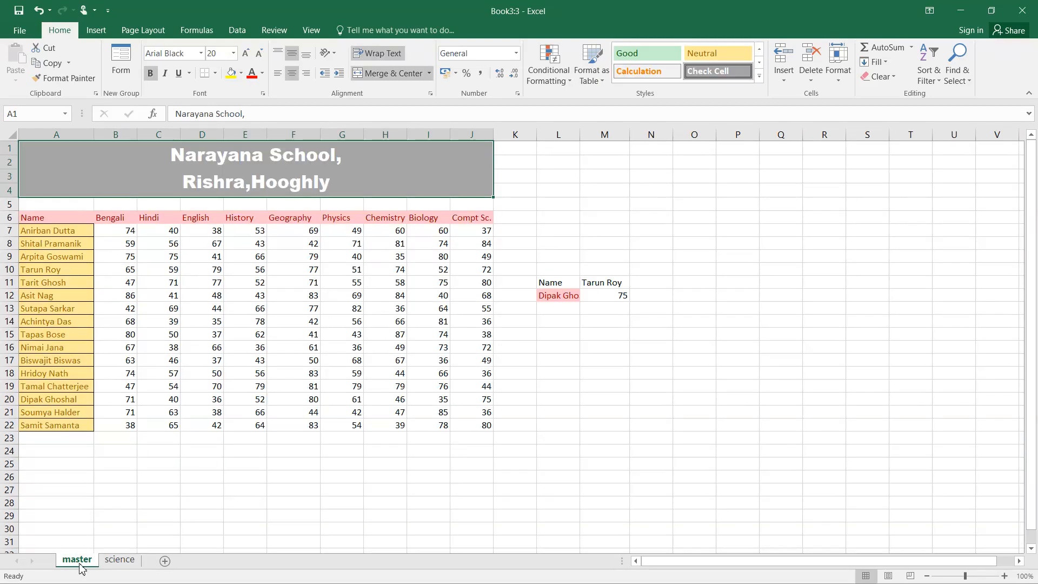
left_click(311, 30)
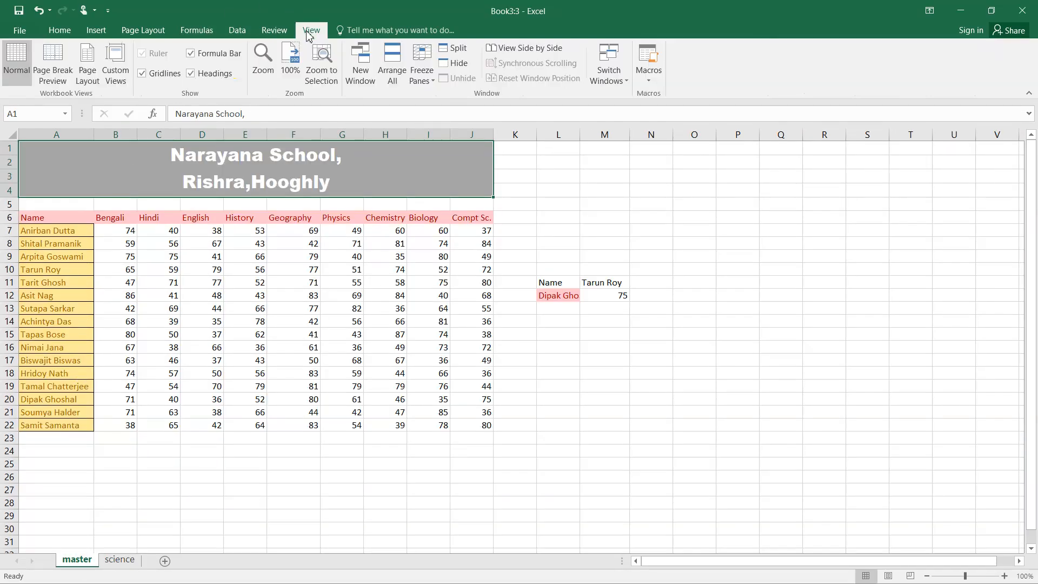
left_click(397, 79)
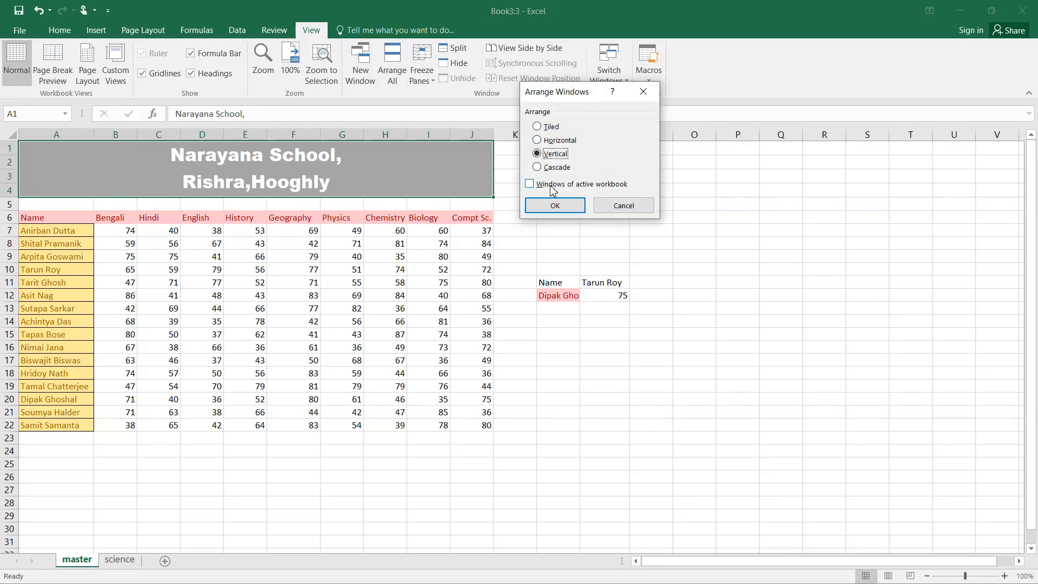
left_click(555, 205)
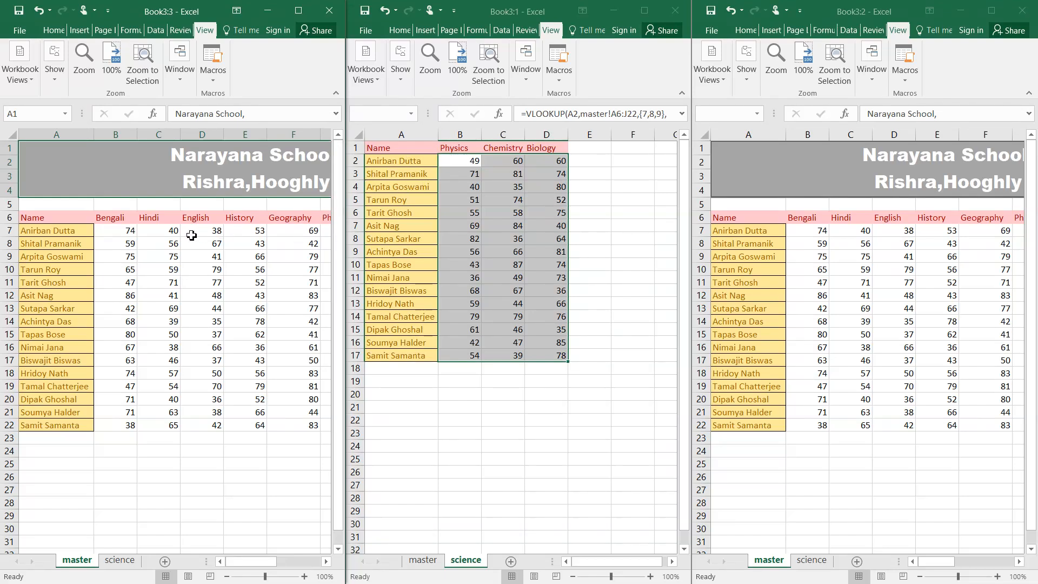
Activate the left master window and scroll it right to the subject columns
left_click(756, 230)
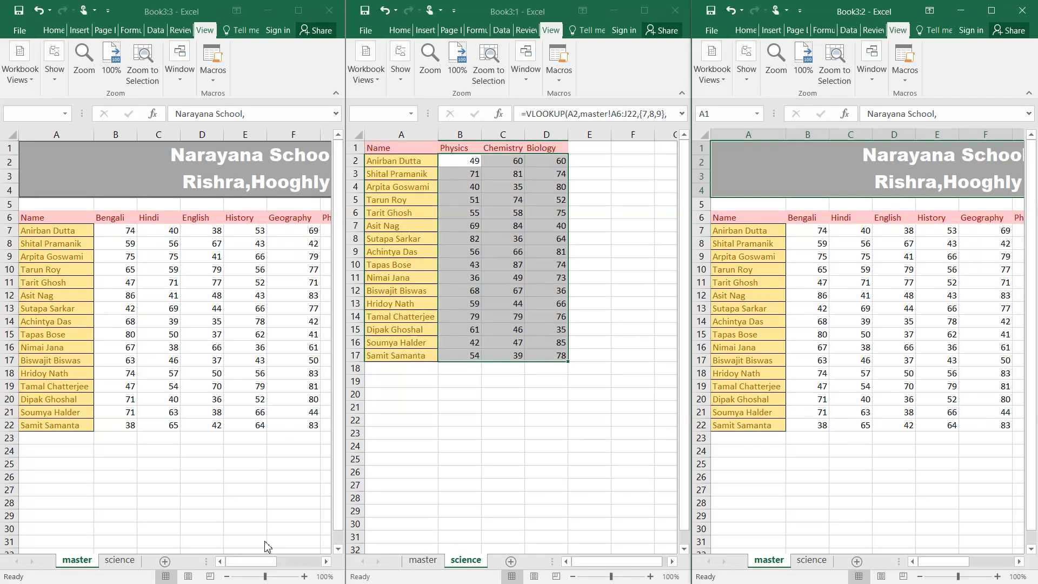
left_click(264, 562)
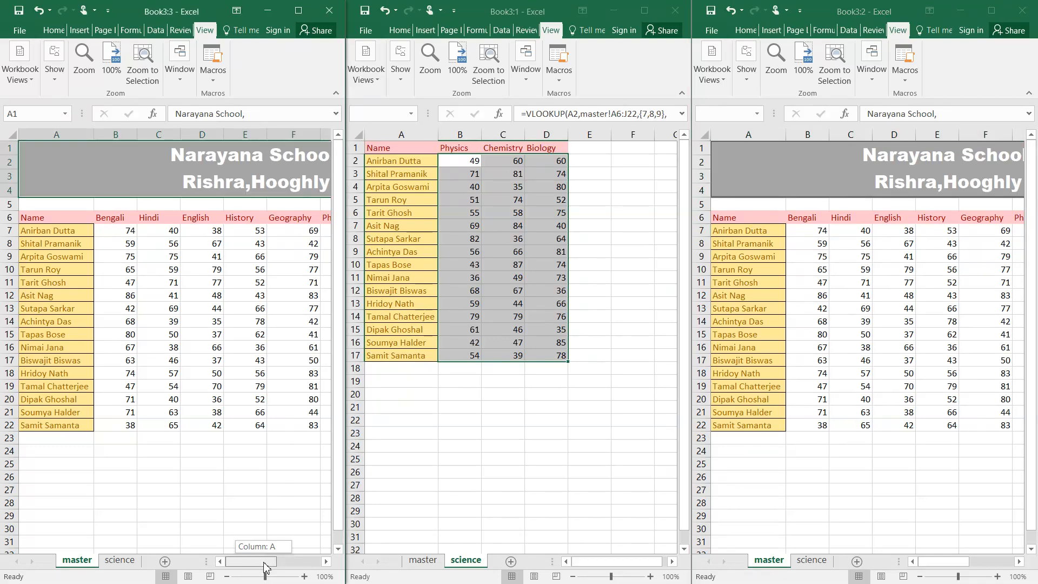
left_click_drag(264, 565, 286, 564)
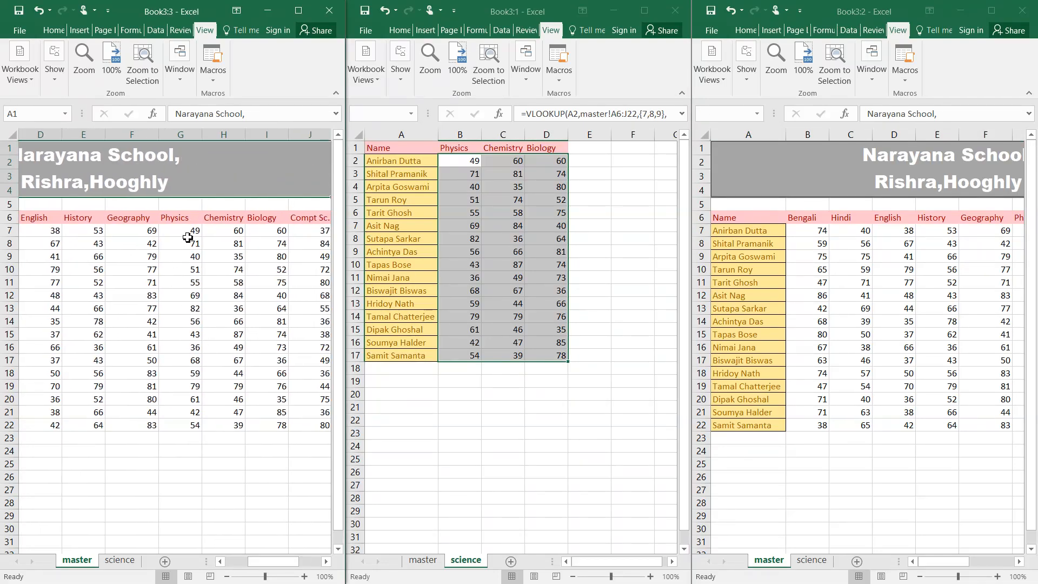
Select master's Physics and Biology marks to compare, then bring up the screen recorder's controls
mouse_move(188, 232)
left_mouse_down()
mouse_move(190, 244)
mouse_move(188, 231)
left_mouse_up()
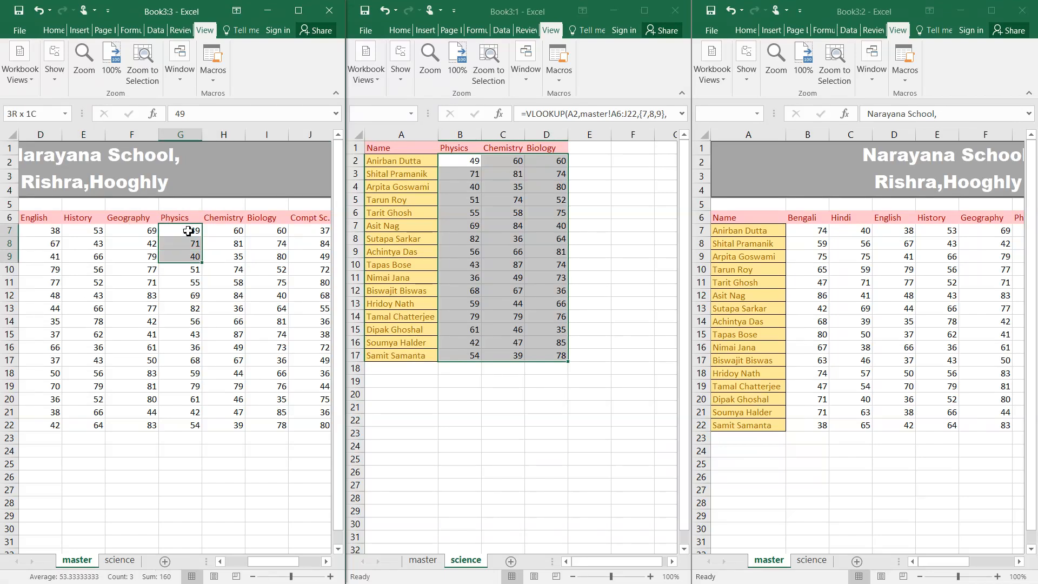
key("shift+Down")
key("shift+Down")
key("shift+Down")
key("Right")
key("Right")
key("Right")
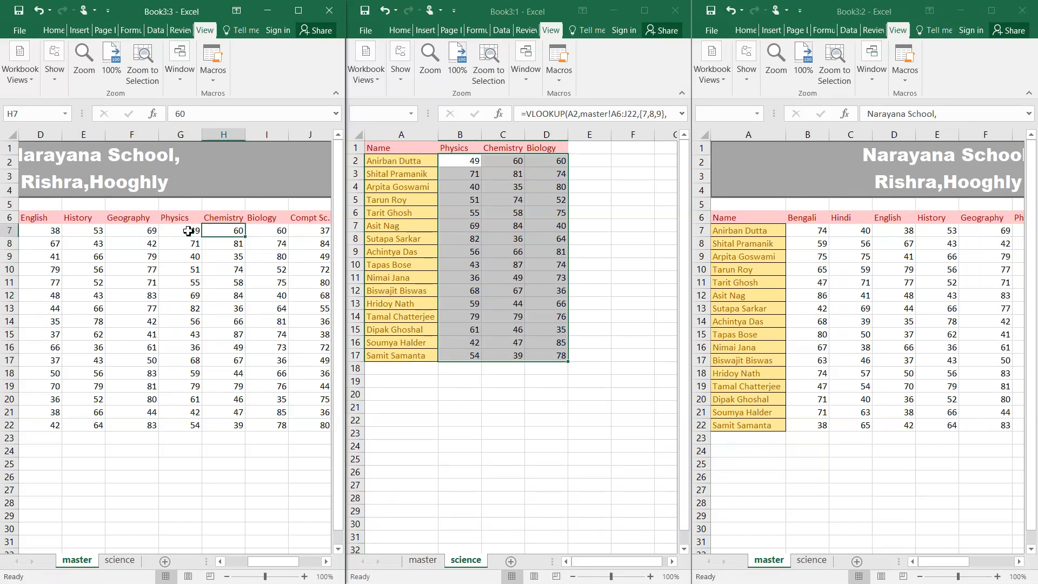
key("Left")
key("shift+Down")
key("shift+Down")
key("shift+Down")
key("shift+Down")
key("shift+Down")
key("shift+Down")
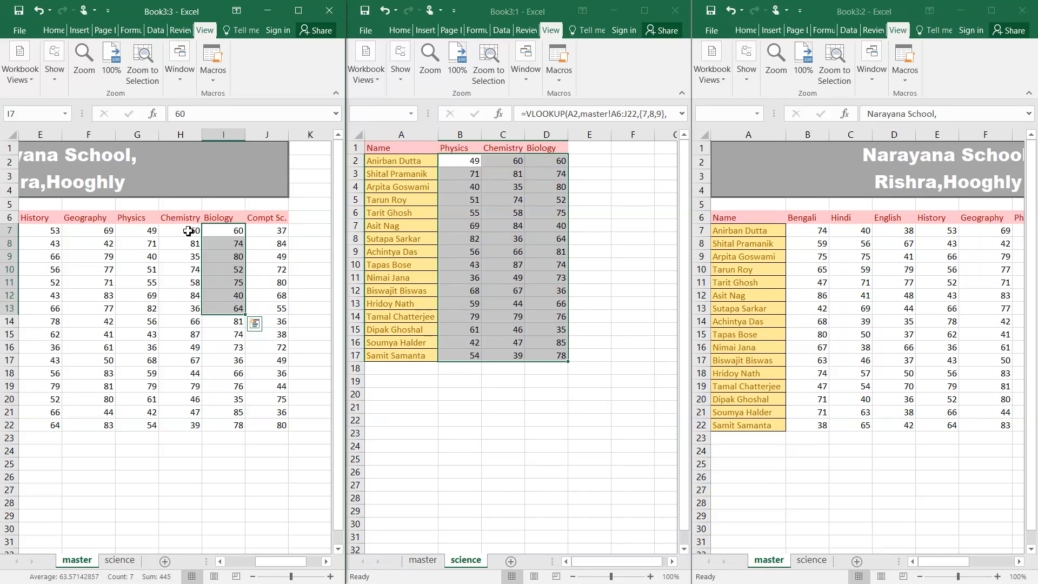
key("super")
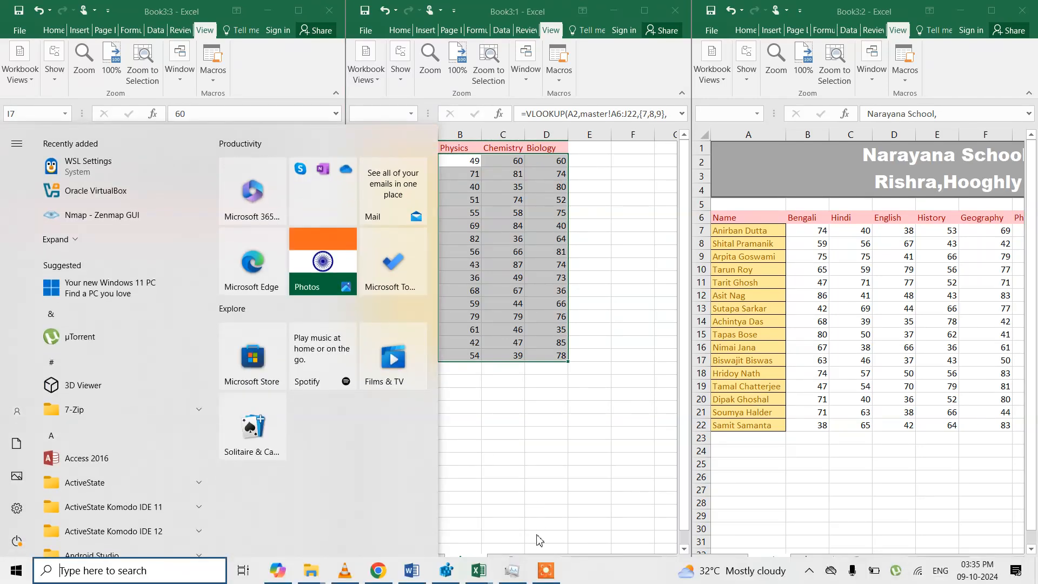
left_click(545, 570)
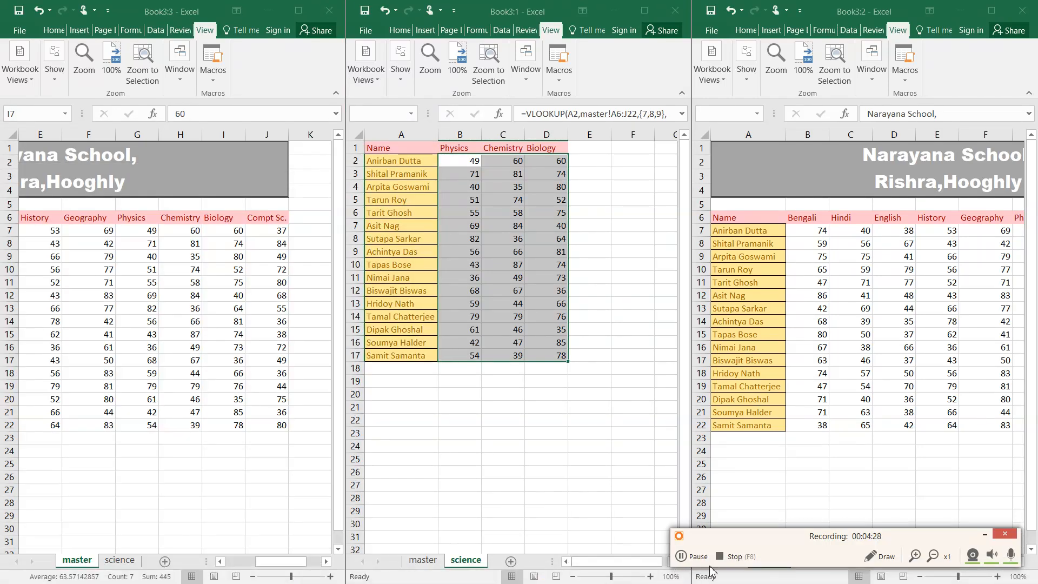